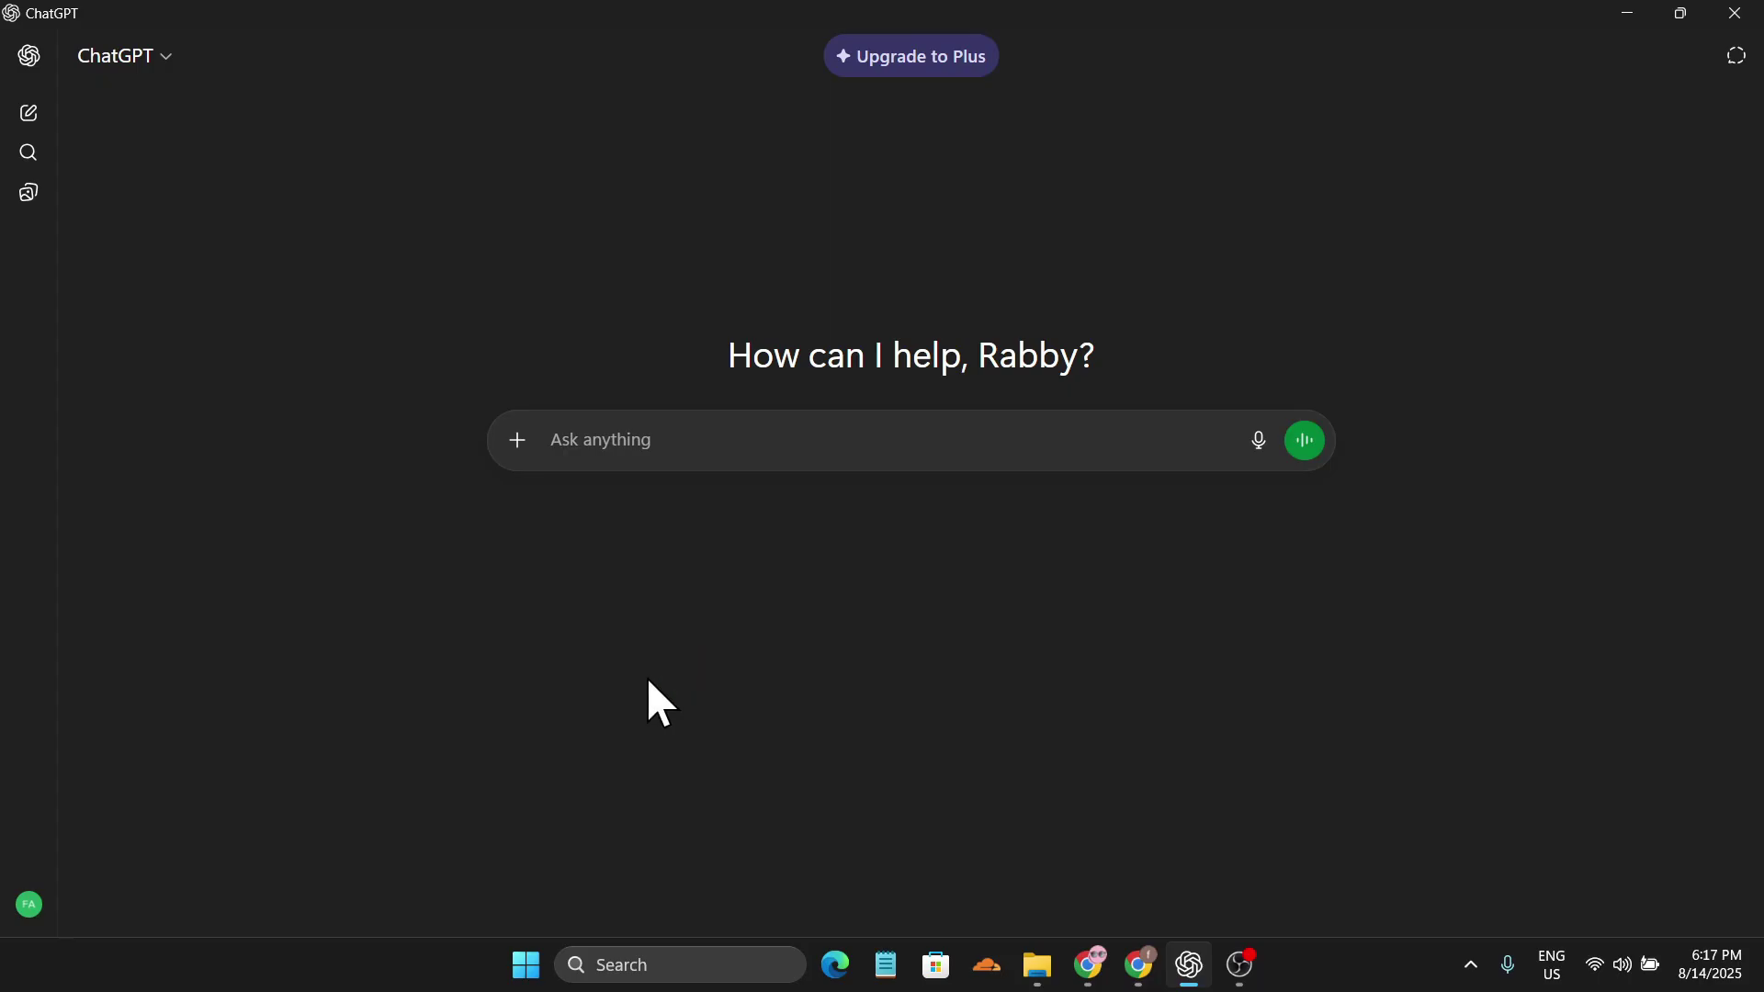
Paste the FBI betrayal script into ChatGPT and start a new line for the image-prompt request.
type("The FBI—the most secure law enforcement agency in America. Behind its walls, millions of classified files, top-secret operations, and the deepest national security secrets are locked away. But in 2015, one of their own—an experienced FBI agent with years of trust and clearance—did the unthinkable. Using the very skills he mastered inside the Bureau, he breached their systems from within… leaving no fingerprints, no obvious trail. What started as a simple curiosity turned into a dangerous game of cat and mouse, pitting the FBI against one of their own top operatives. This is the story of betrayal, deception, and the ultimate question: how do you stop someone who already knows all your secrets?")
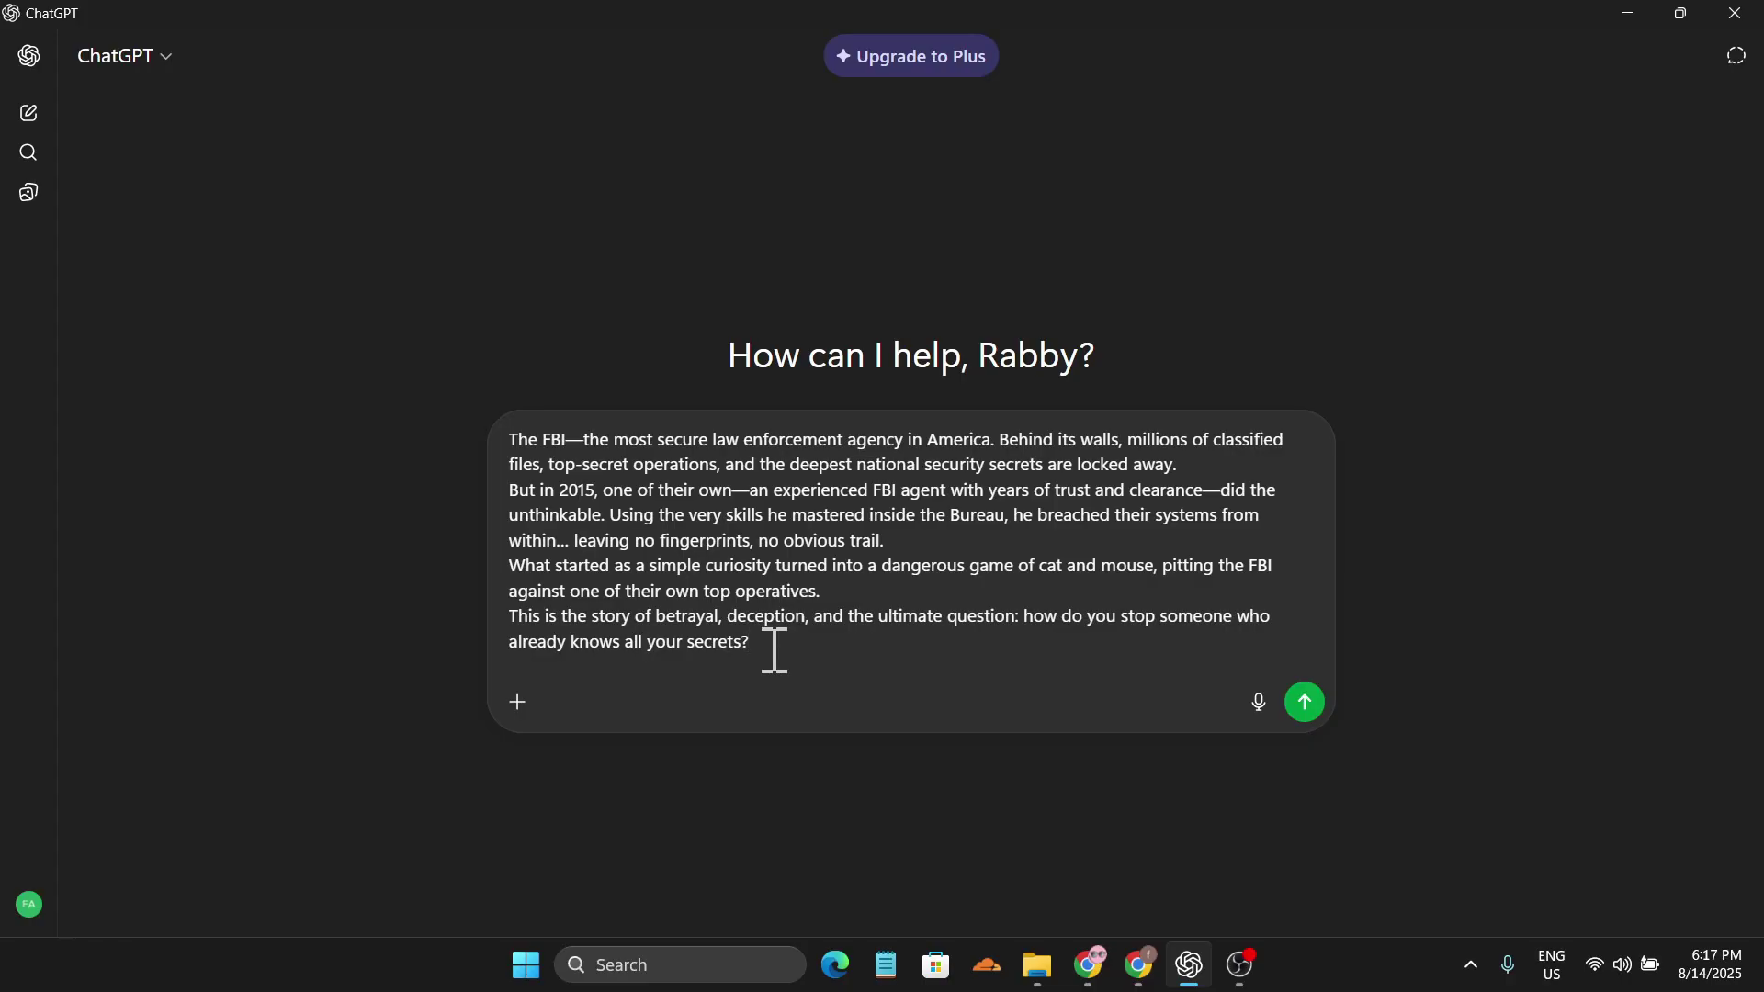
key("shift+Return")
type("give me image prompt for each shot with adding this - style  A highly stylized 3D render of a featureless human figure with no facial features")
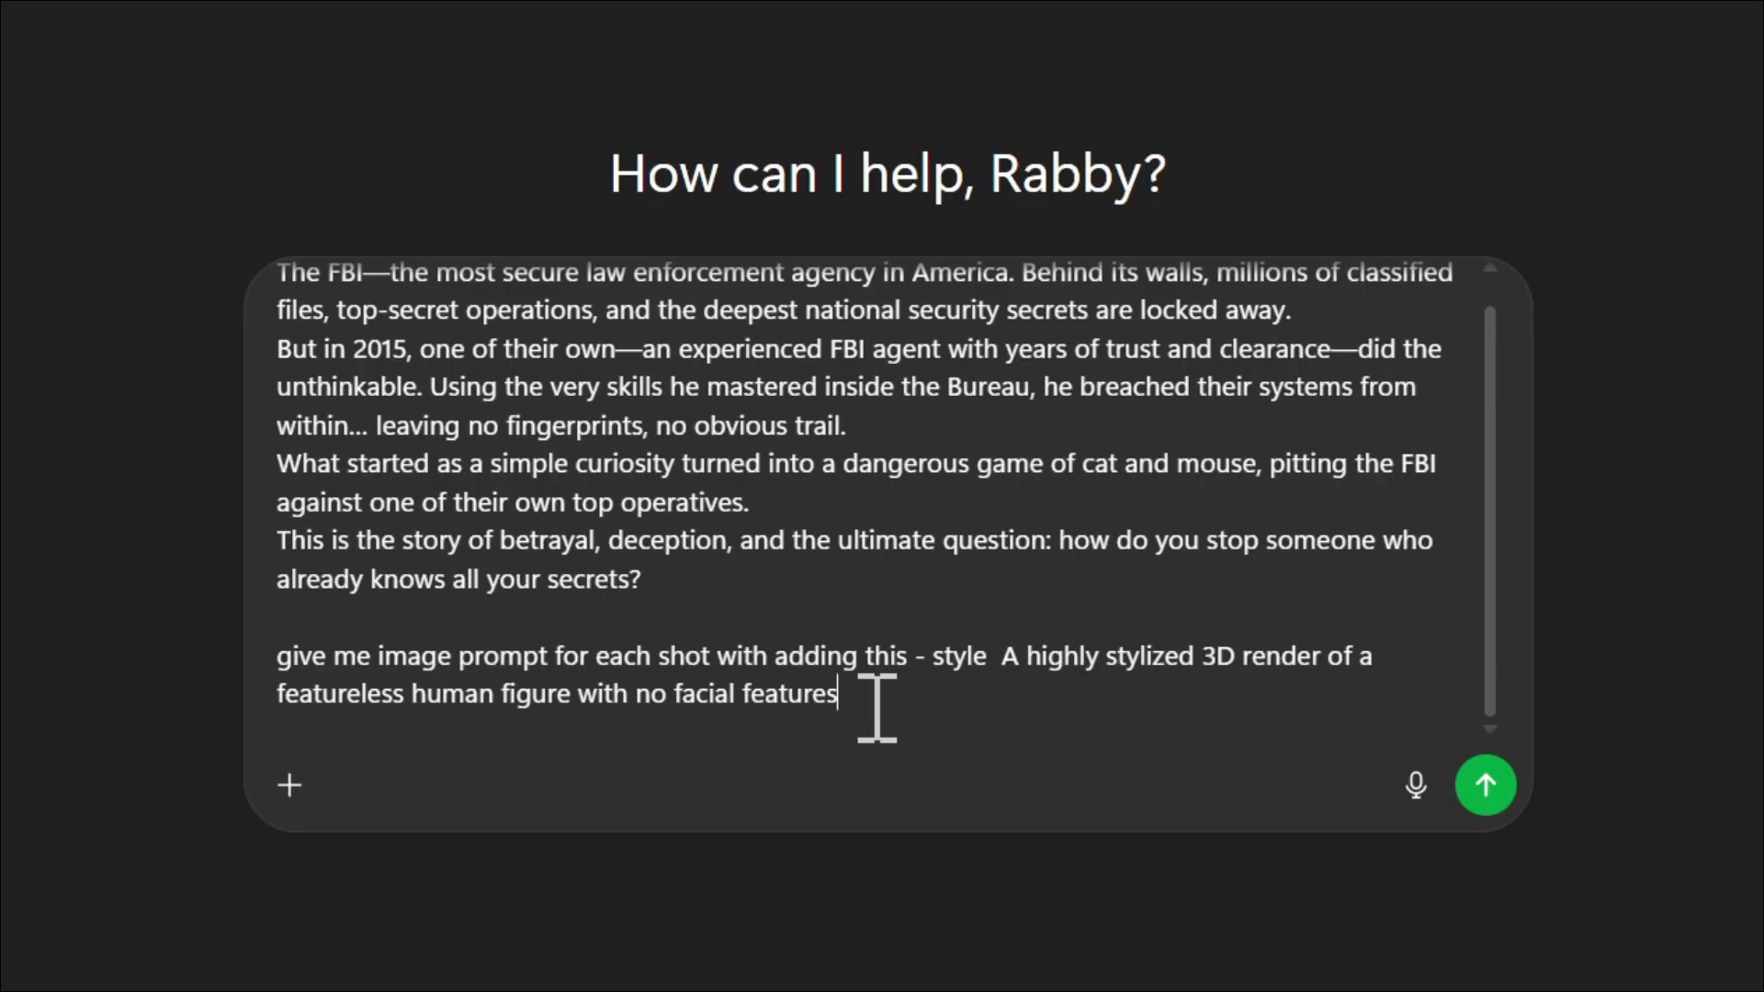
Send the script and the per-shot faceless 3D figure image-prompt request to ChatGPT.
left_click(1468, 787)
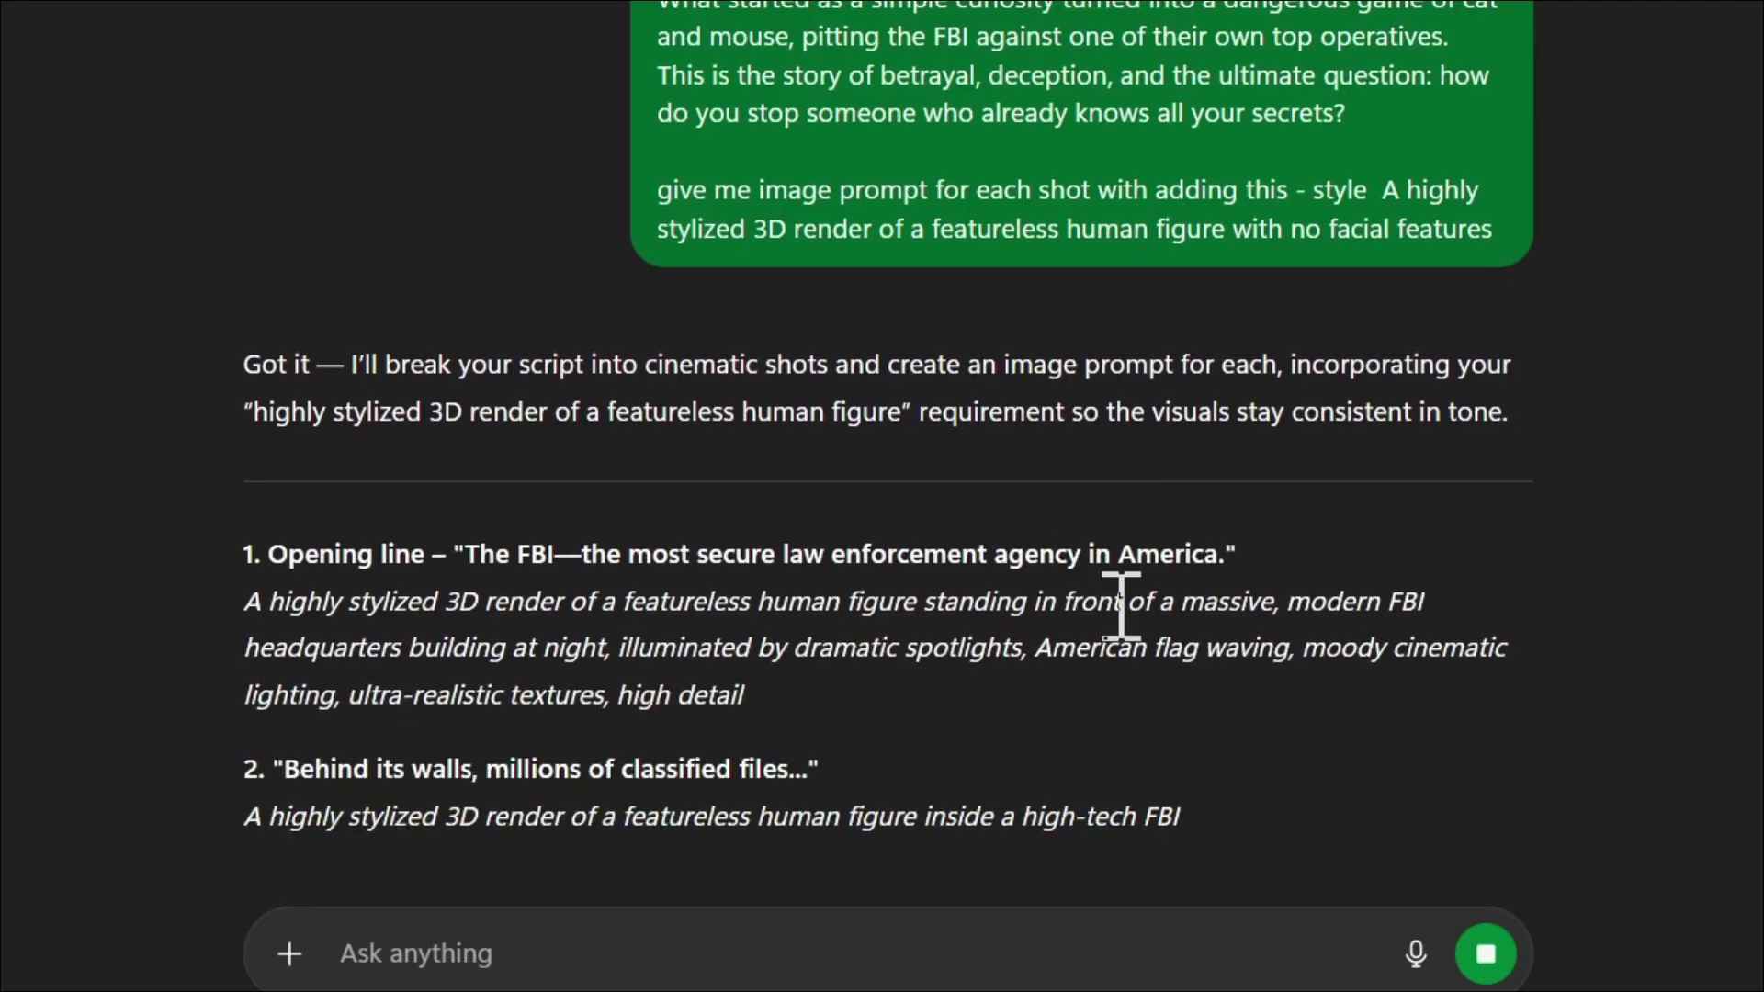
scroll(1143, 415, "up", 1)
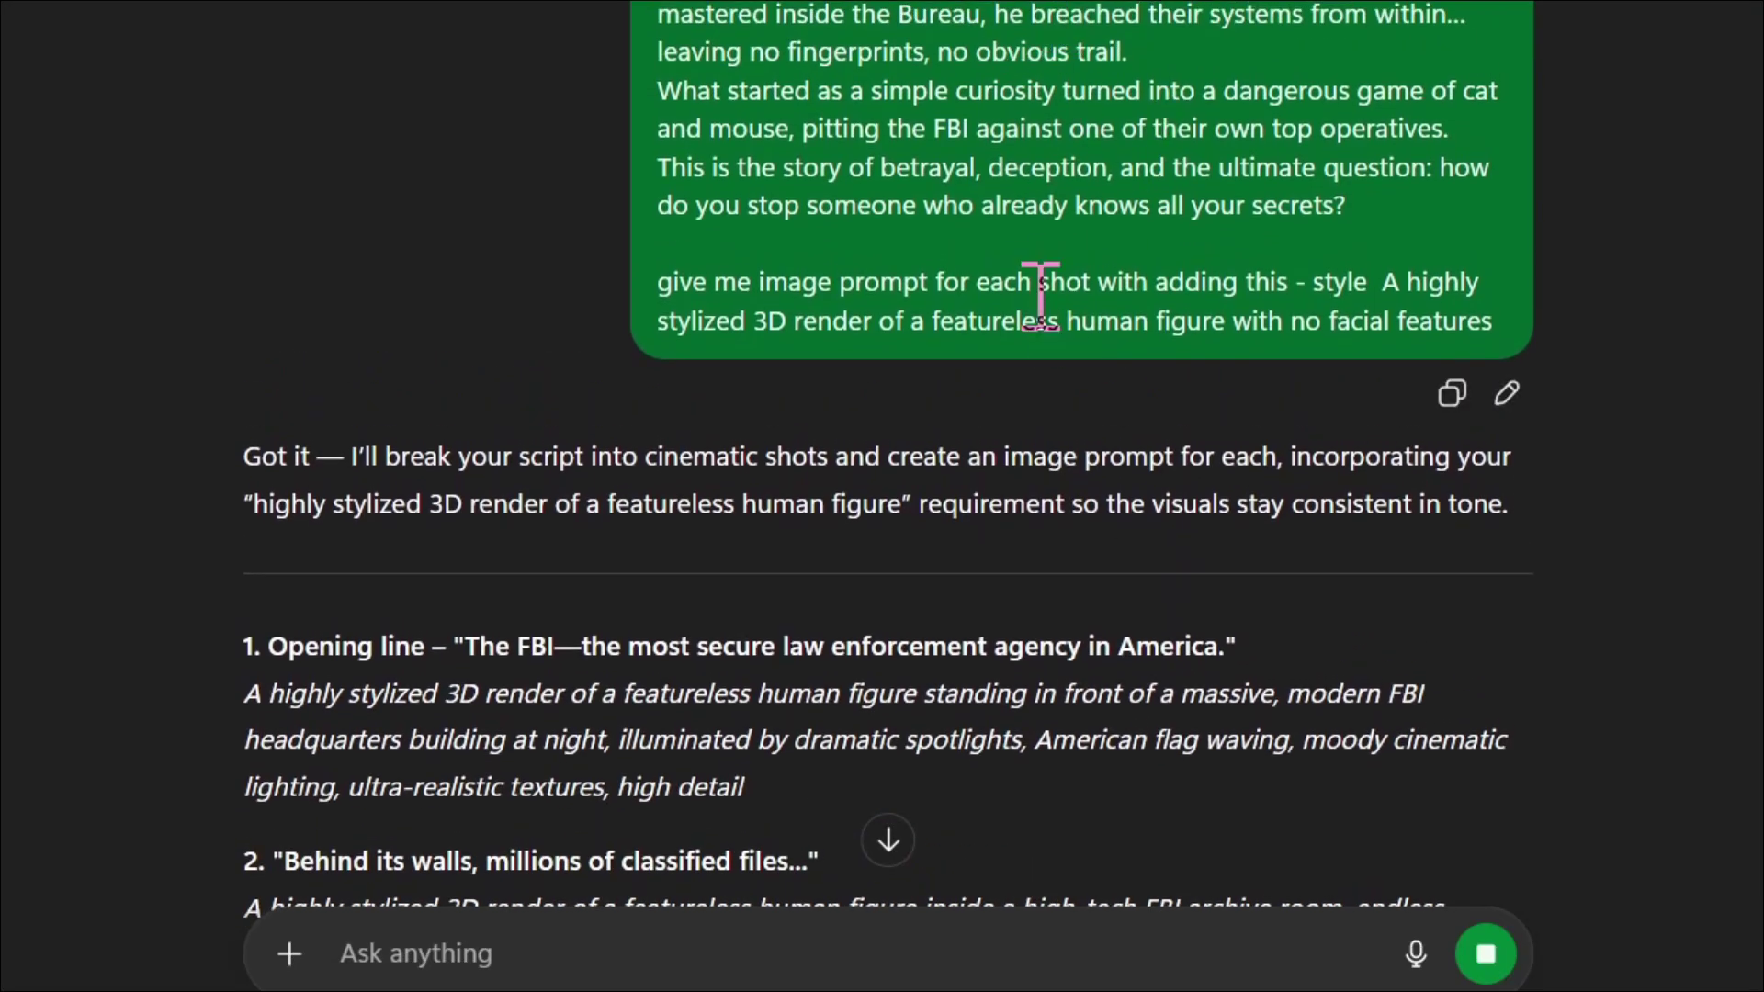
scroll(1046, 303, "down", 4)
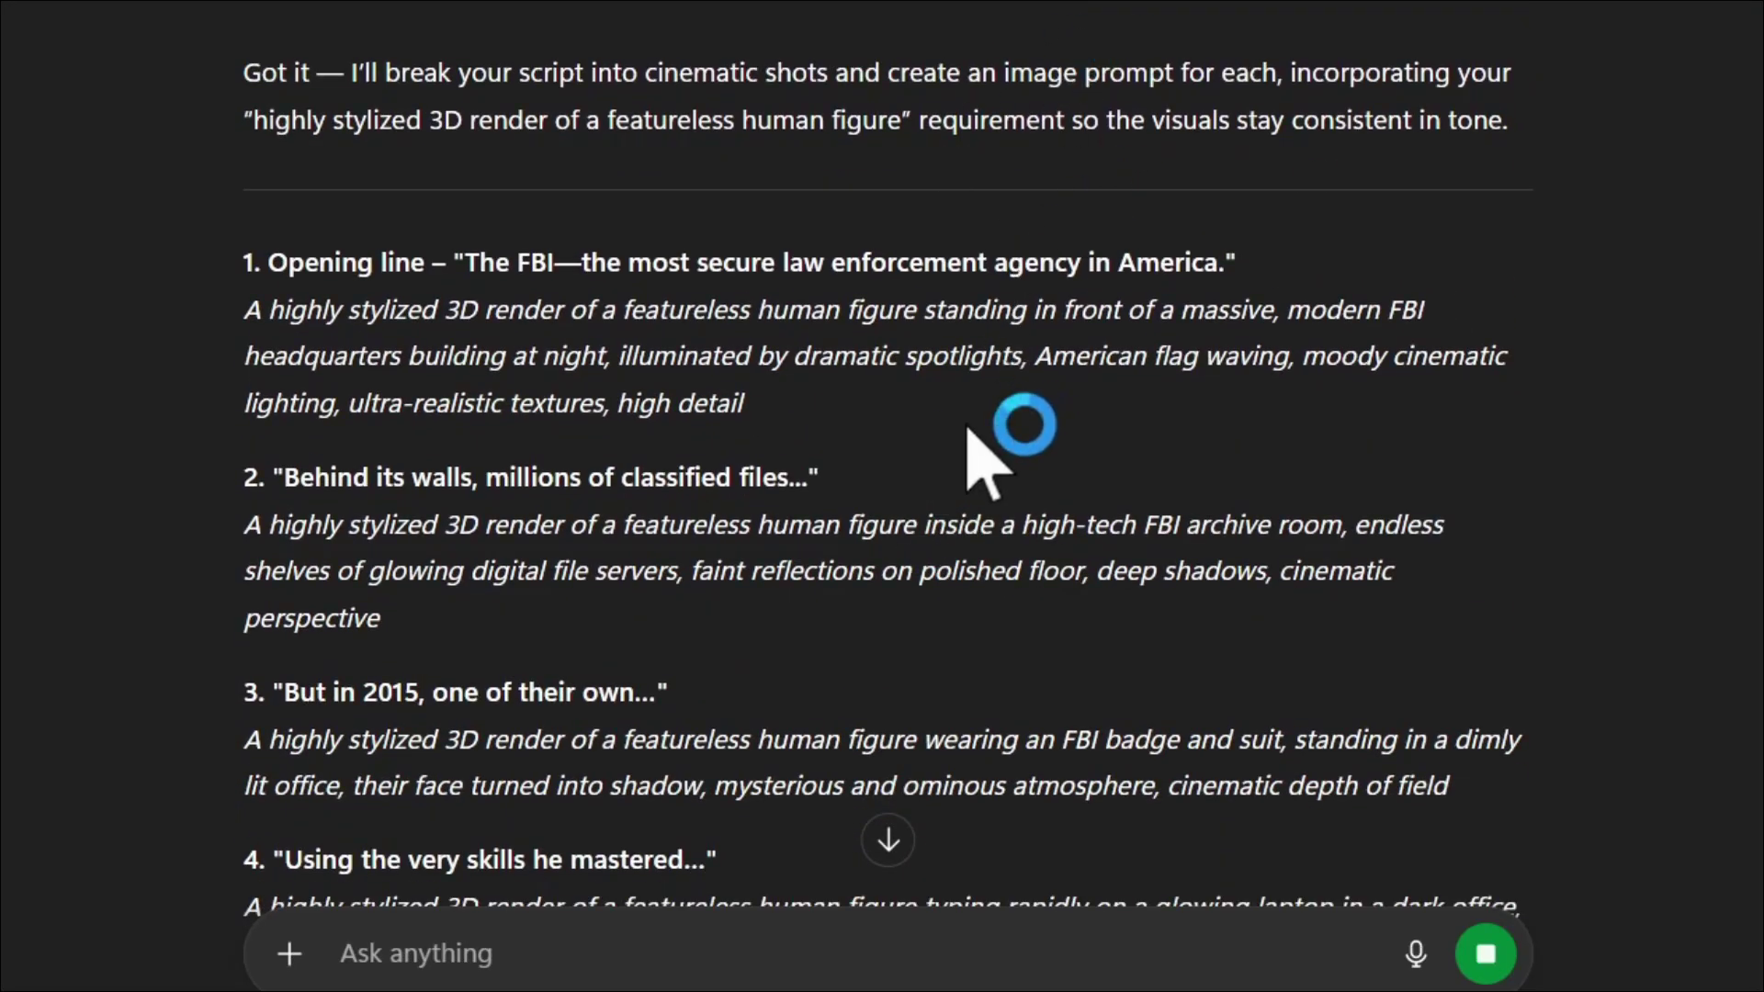
scroll(836, 484, "up", 2)
scroll(835, 469, "down", 4)
scroll(838, 512, "down", 4)
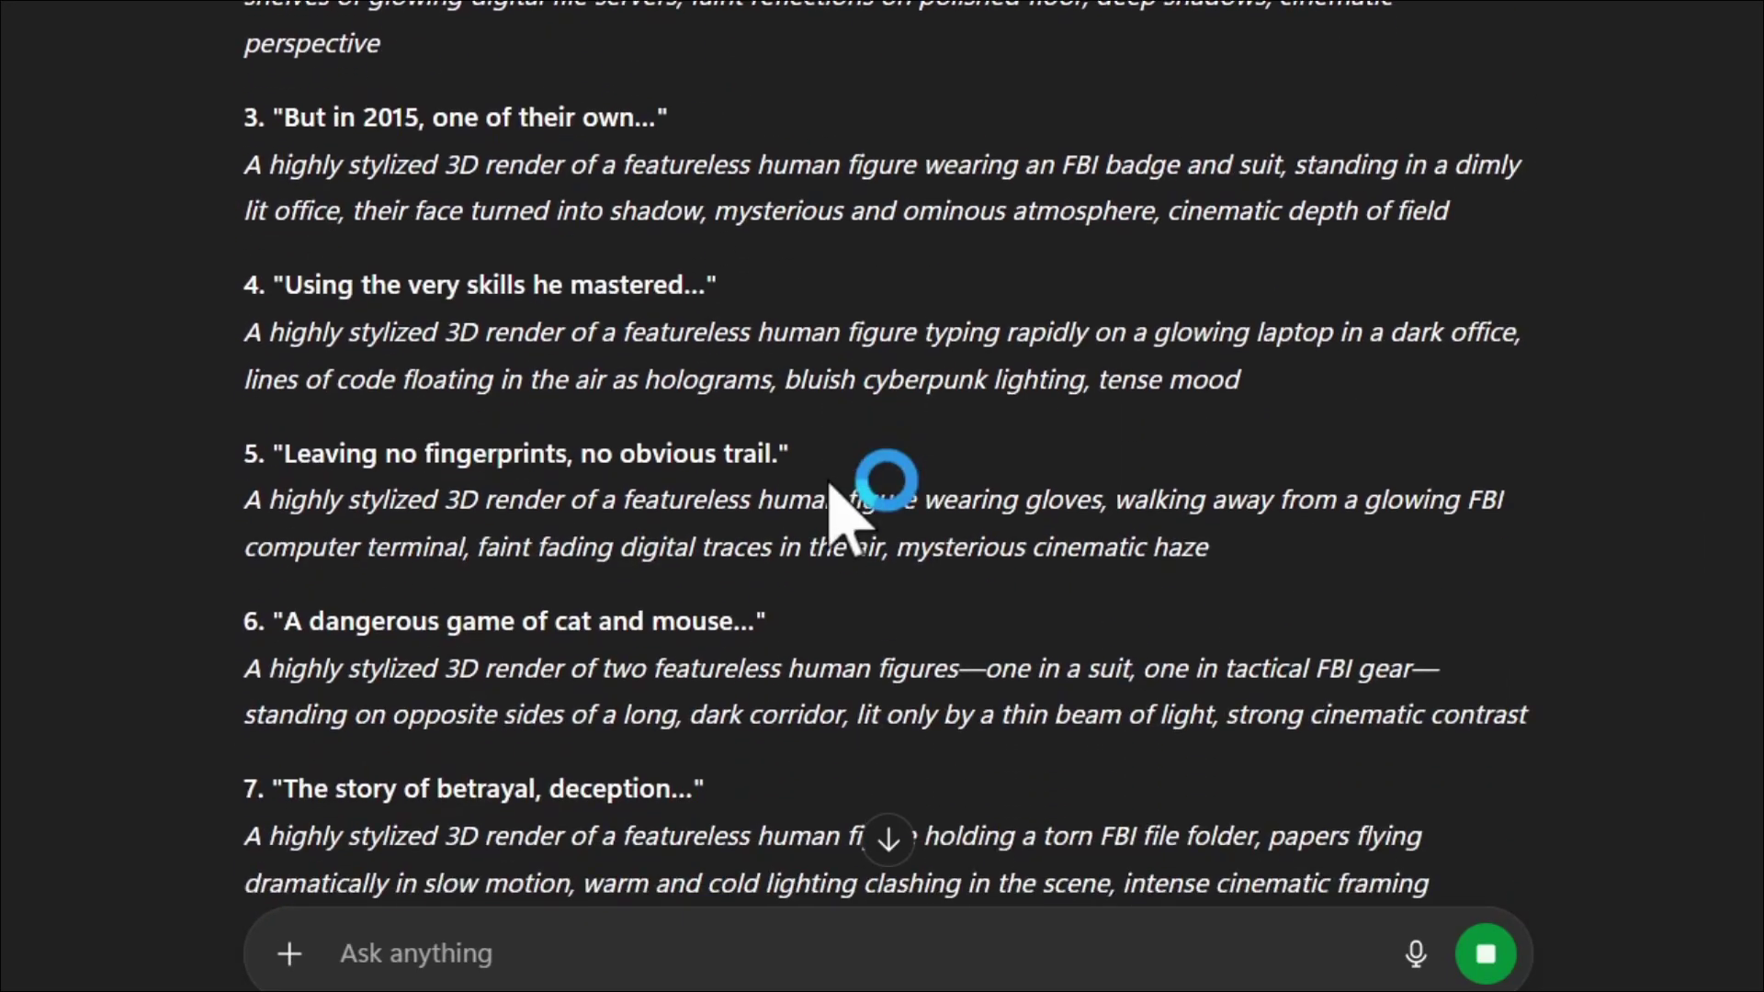
scroll(767, 737, "up", 8)
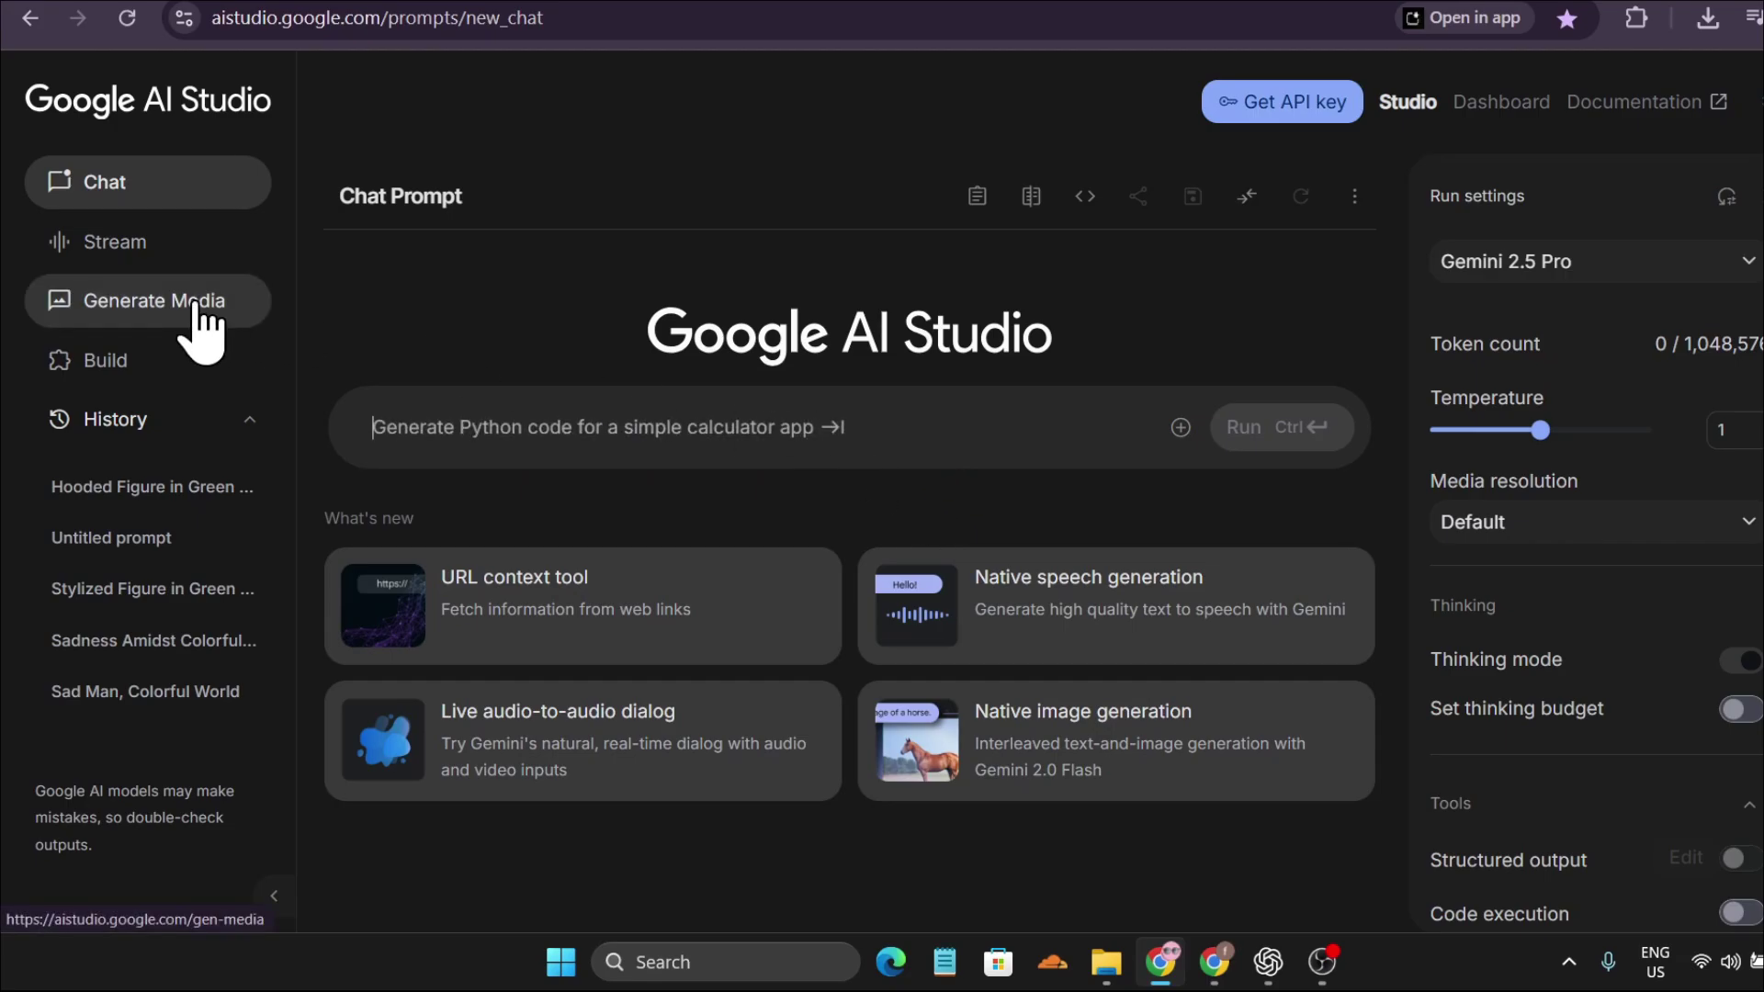
Open Imagen and set the Imagen 3.0 002 model, 16:9 aspect ratio and four results.
left_click(202, 330)
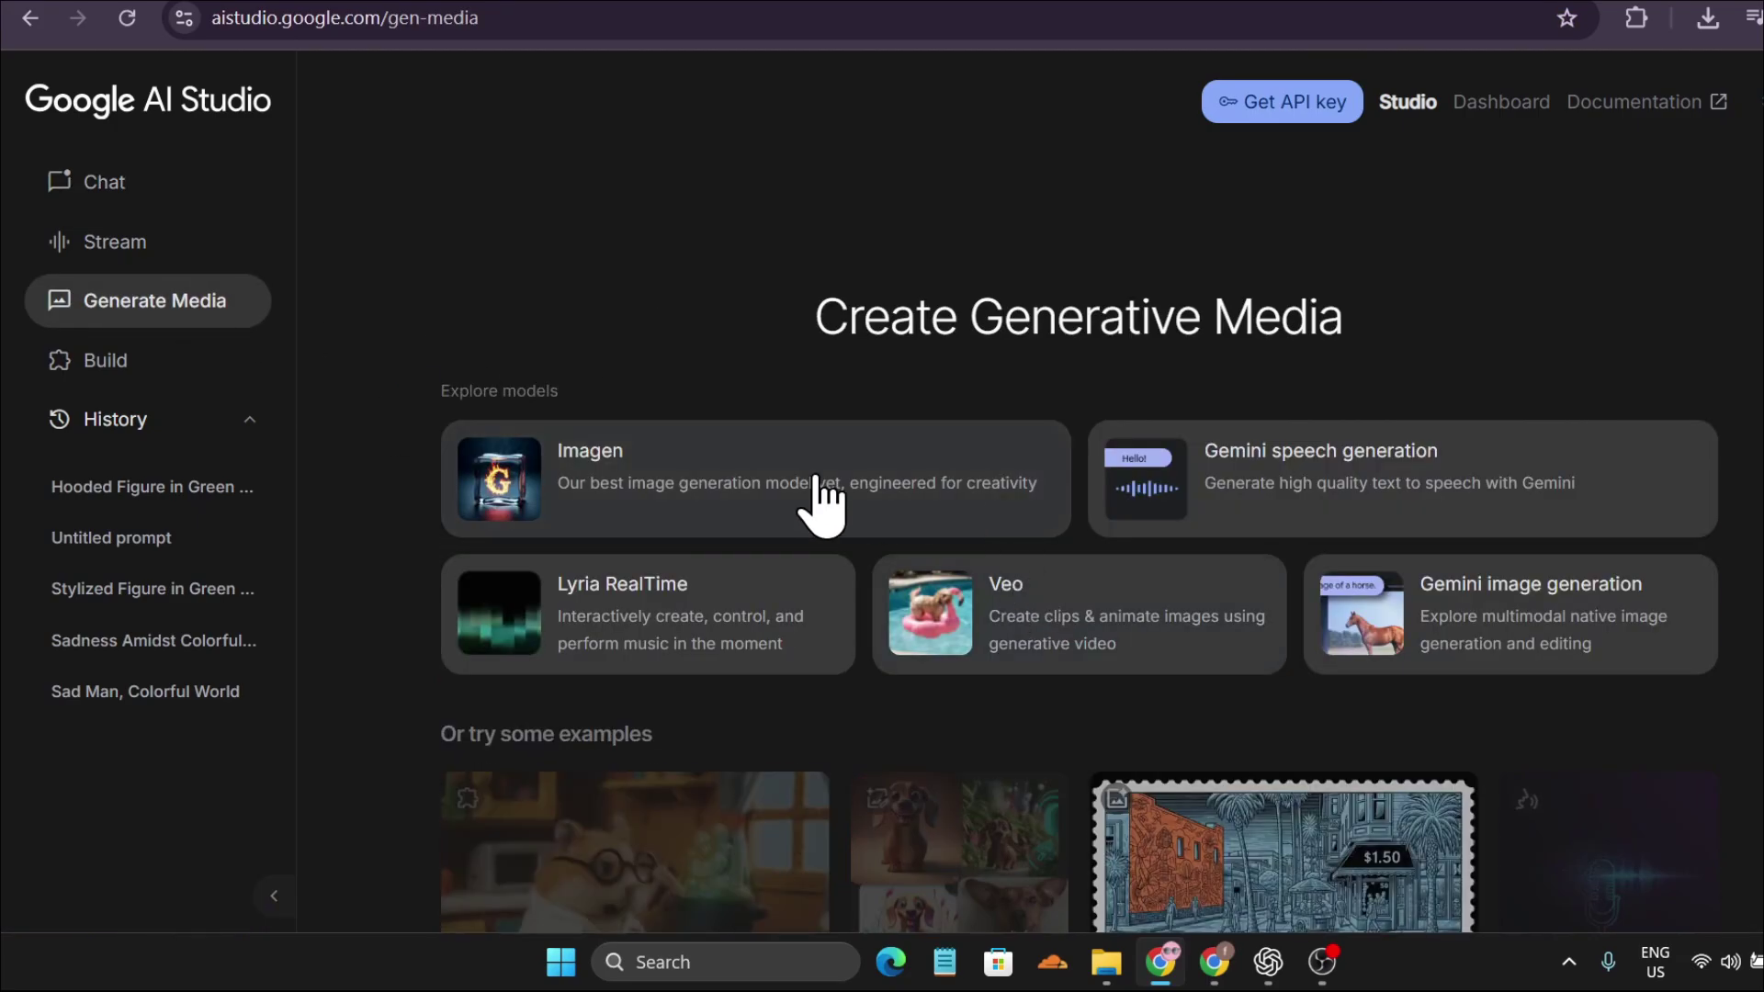
left_click(814, 492)
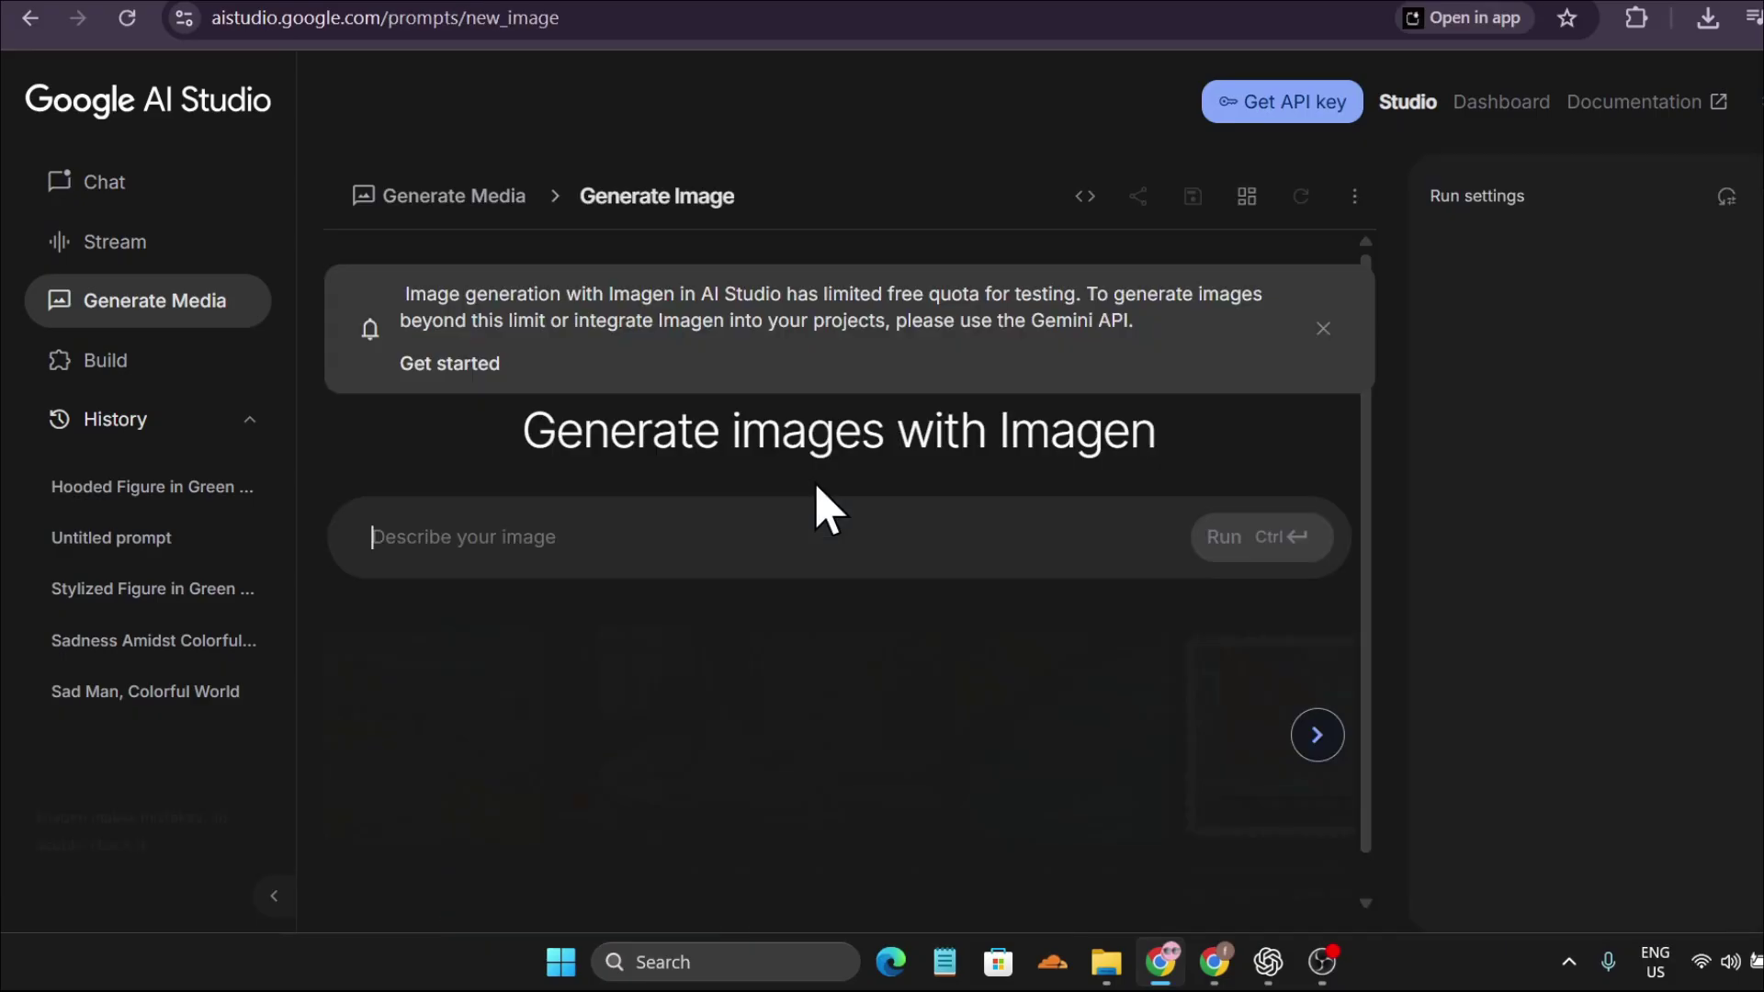
left_click(1614, 264)
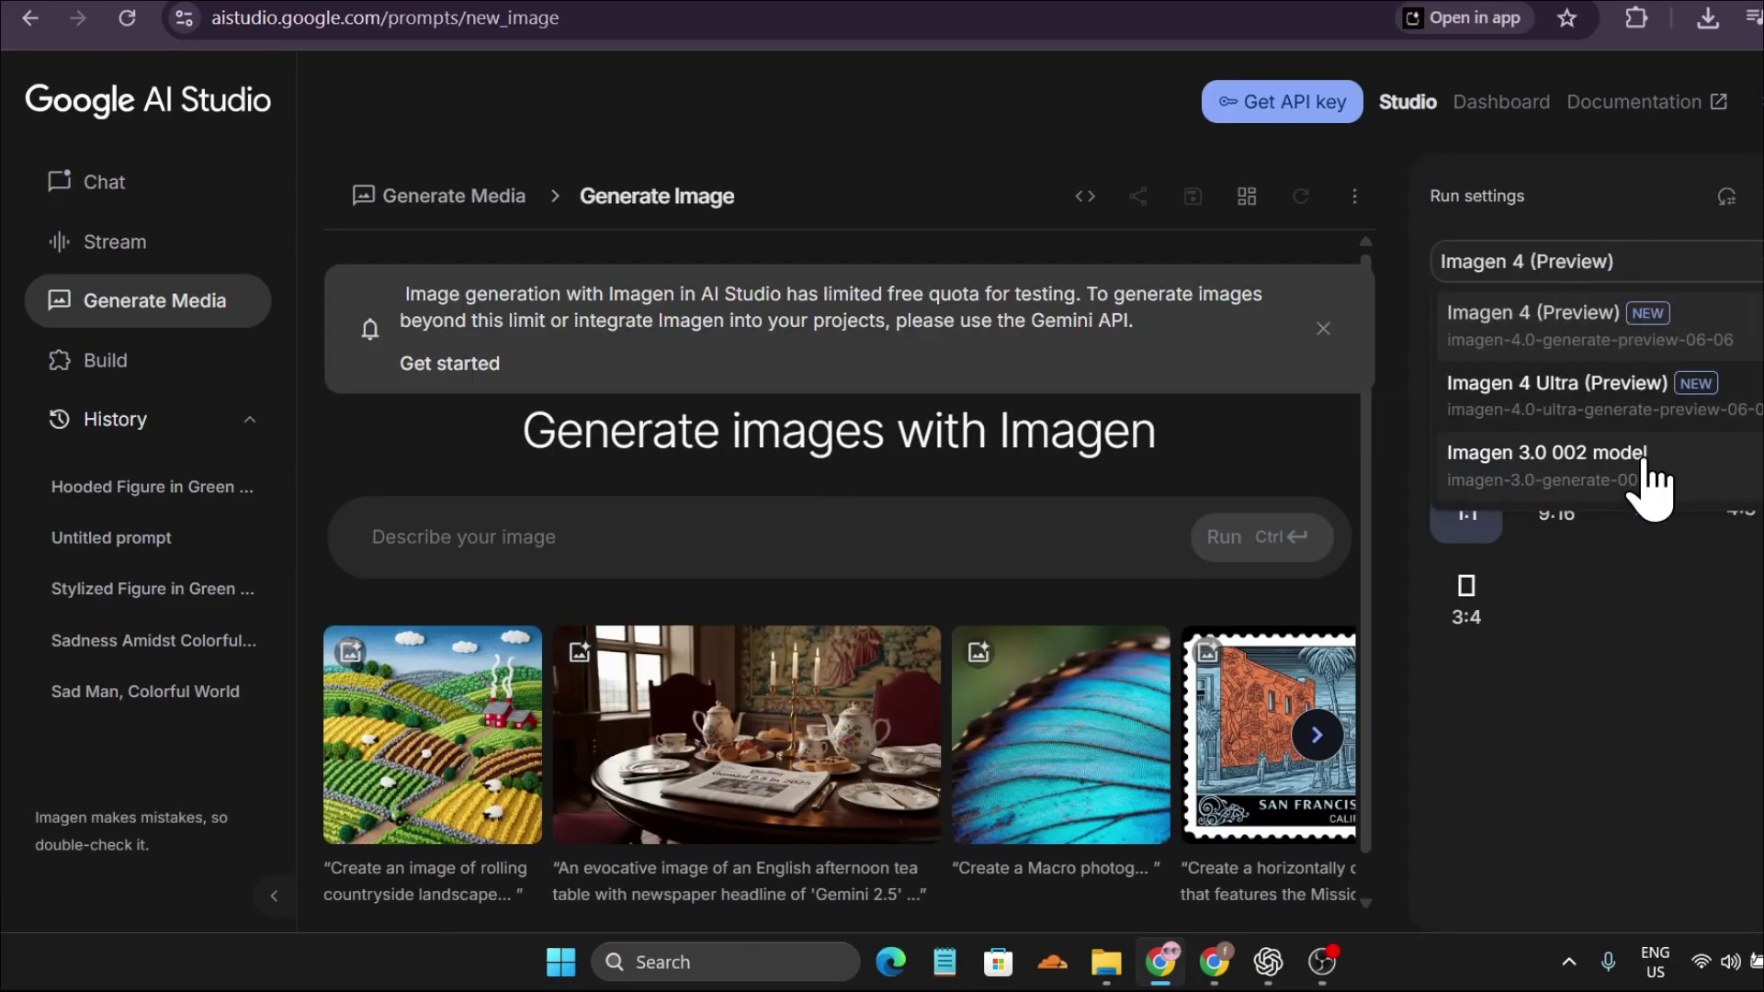
left_click(1592, 476)
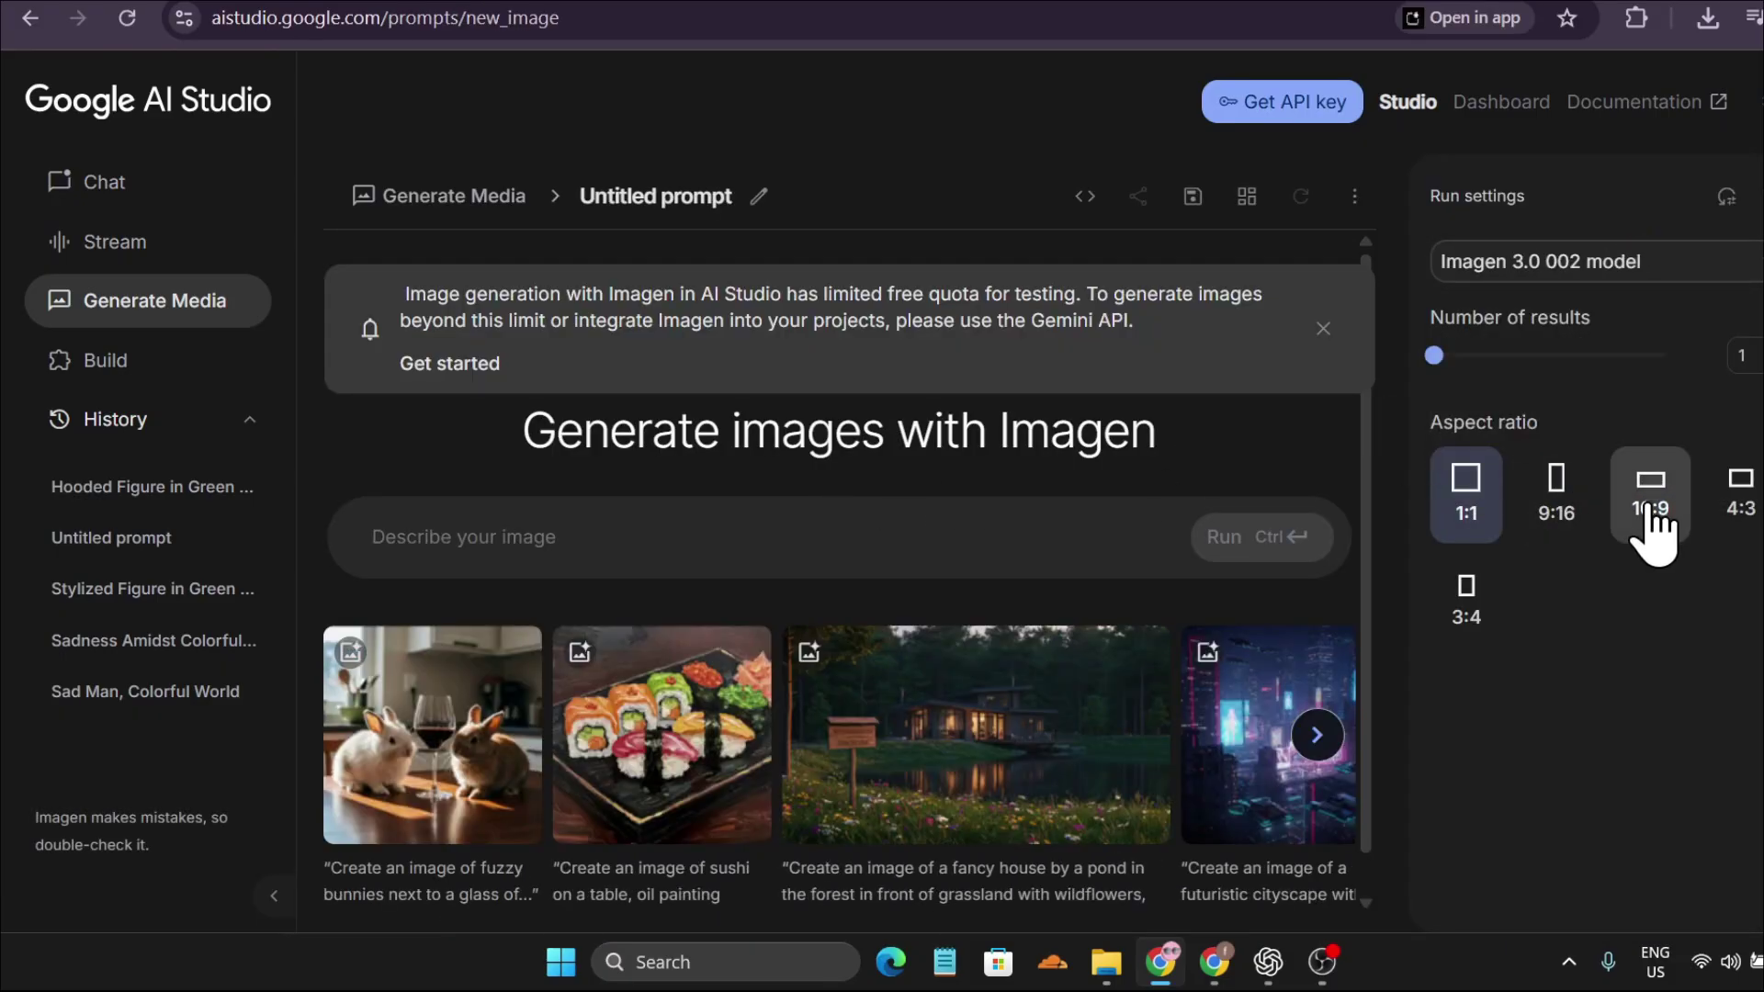
left_click(1645, 508)
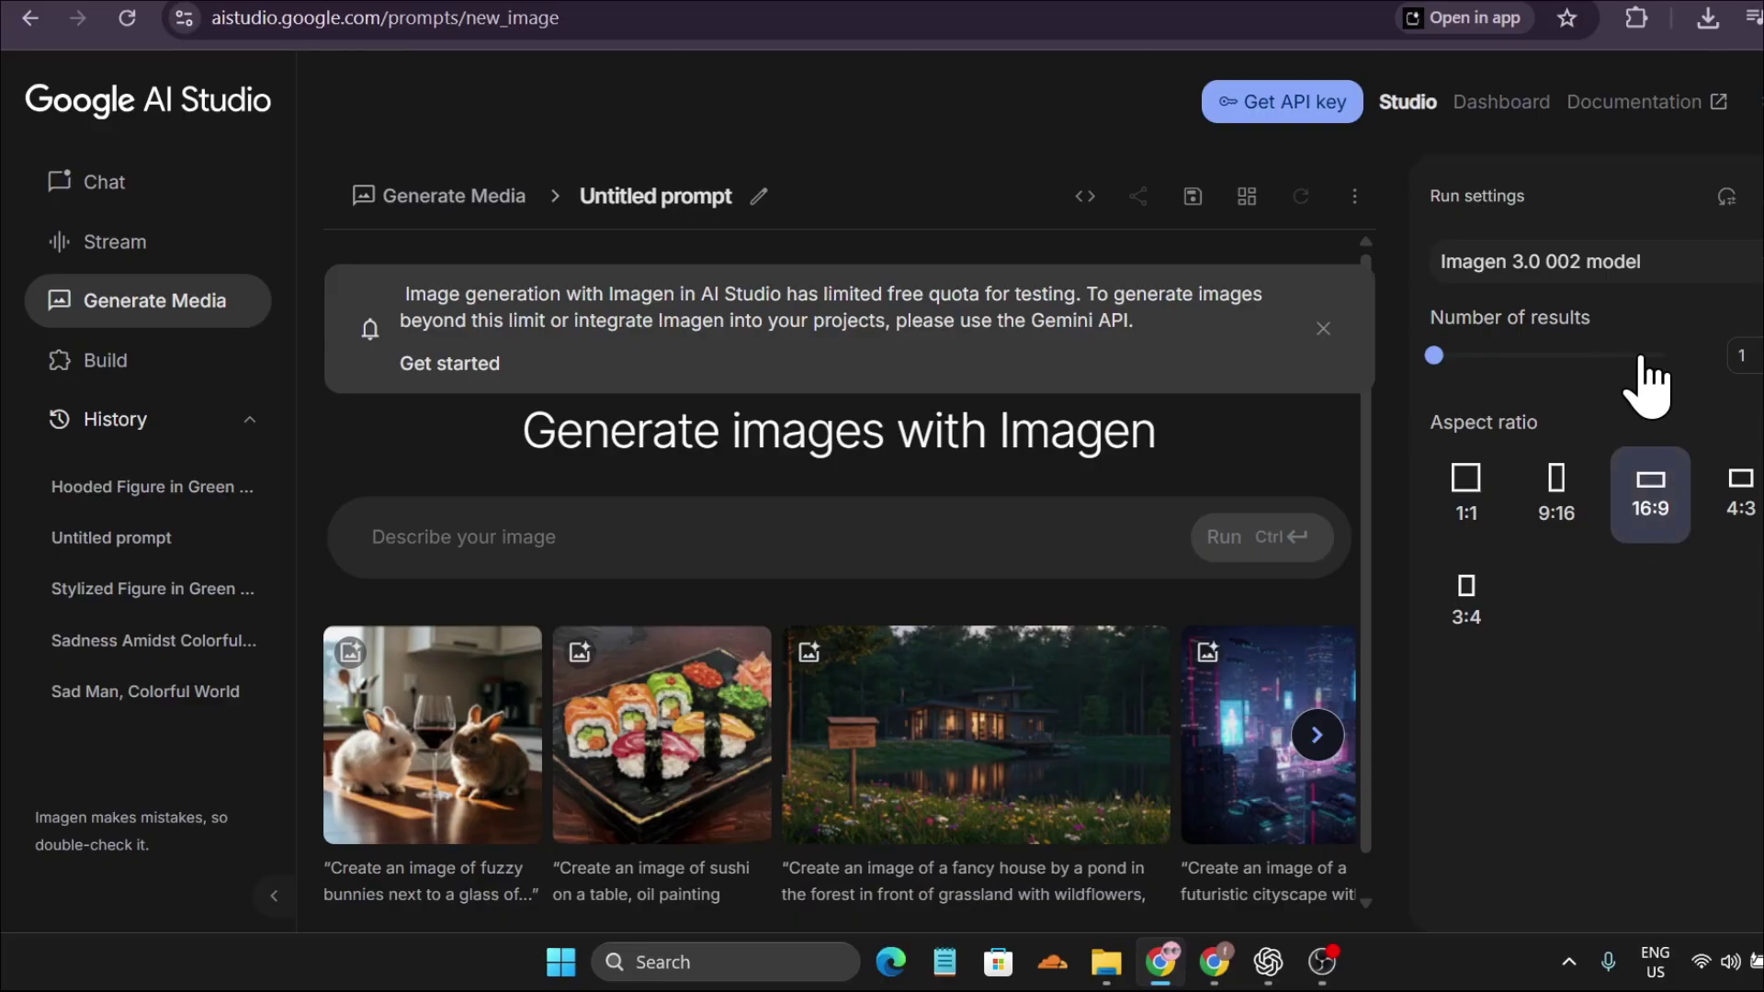
mouse_move(1588, 357)
left_mouse_down()
mouse_move(1564, 370)
mouse_move(1663, 372)
left_mouse_up()
Generate four 16:9 images from the FBI headquarters prompt and preview one enlarged.
left_click(680, 526)
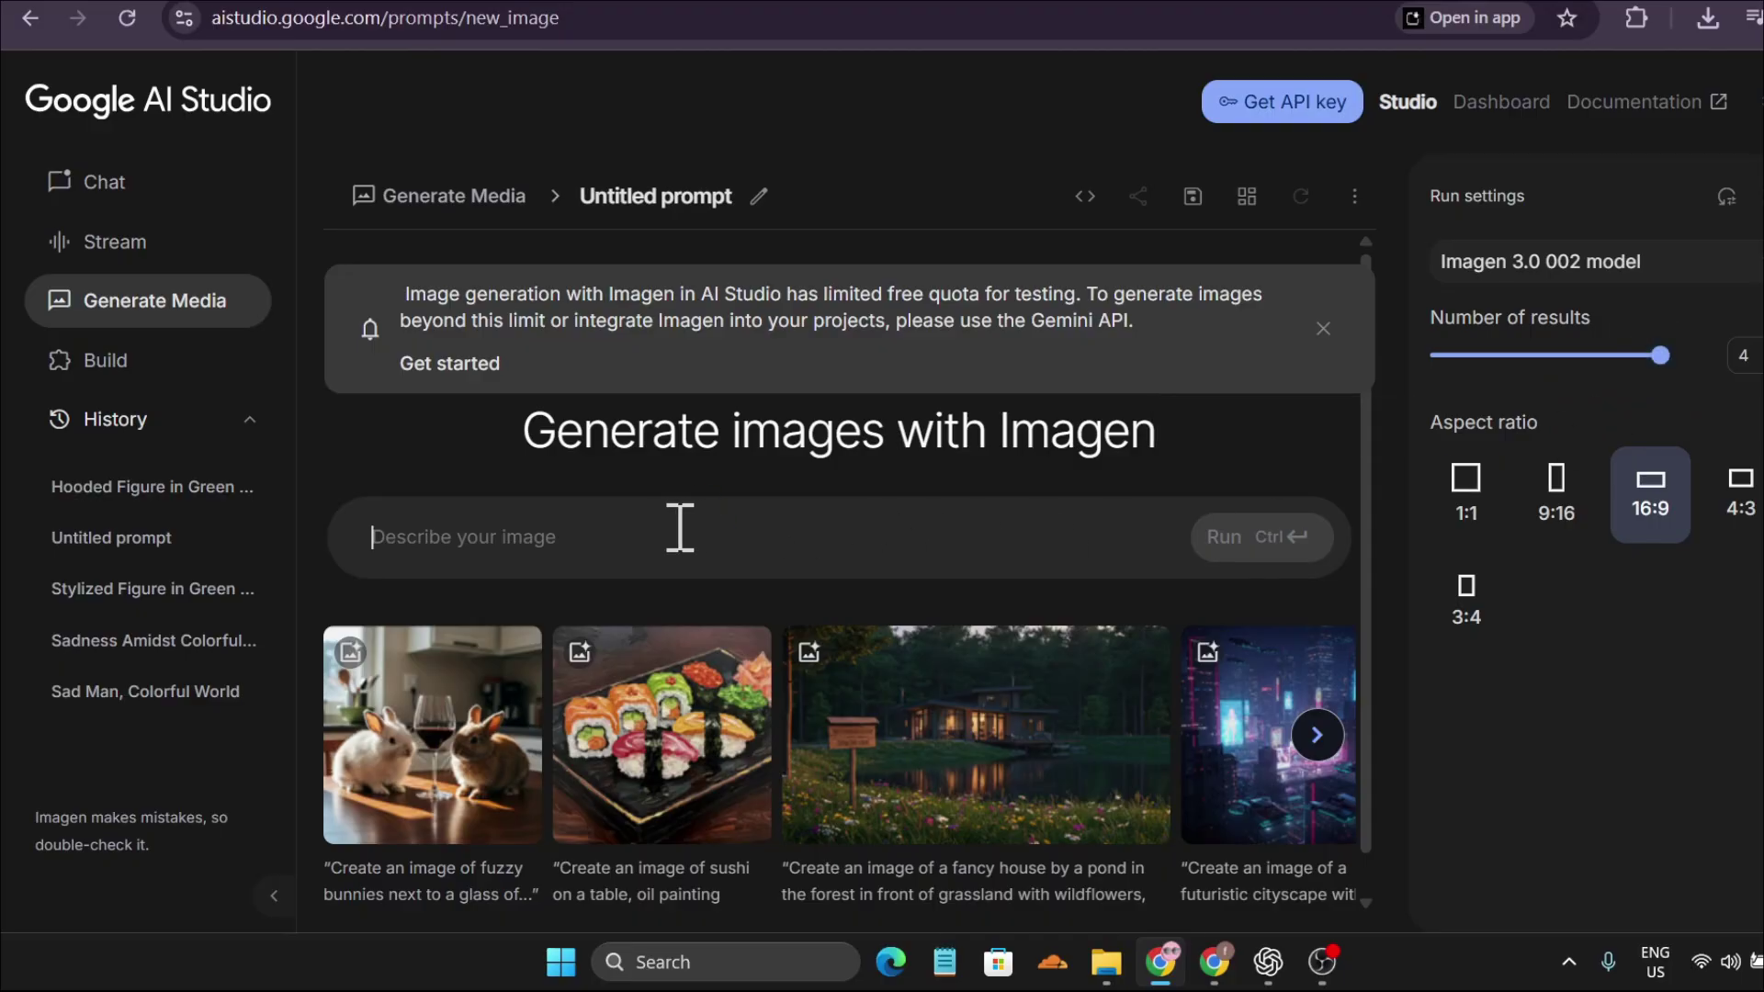
type("A highly stylized 3D render of a featureless human figure standing in front of a massive, modern FBI headquarters building at night, illuminated by dramatic spotlights, American flag waving, moody cinematic lighting, ultra-realistic textures, high detail")
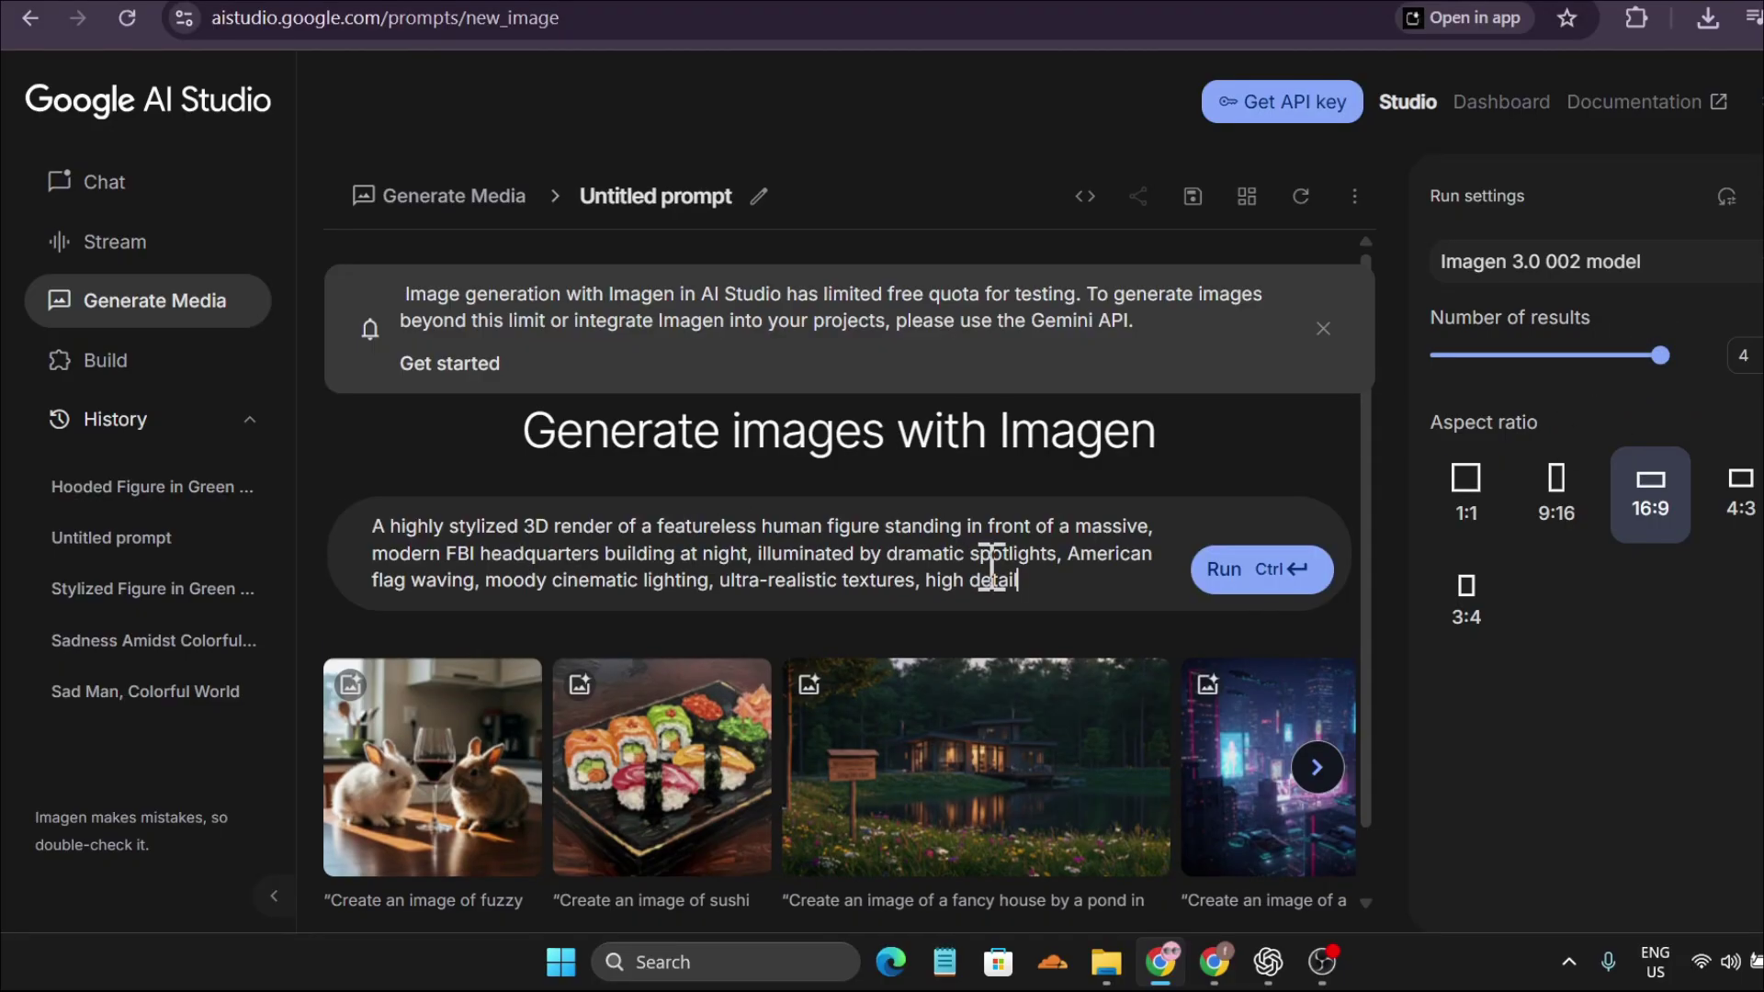
left_click(1234, 579)
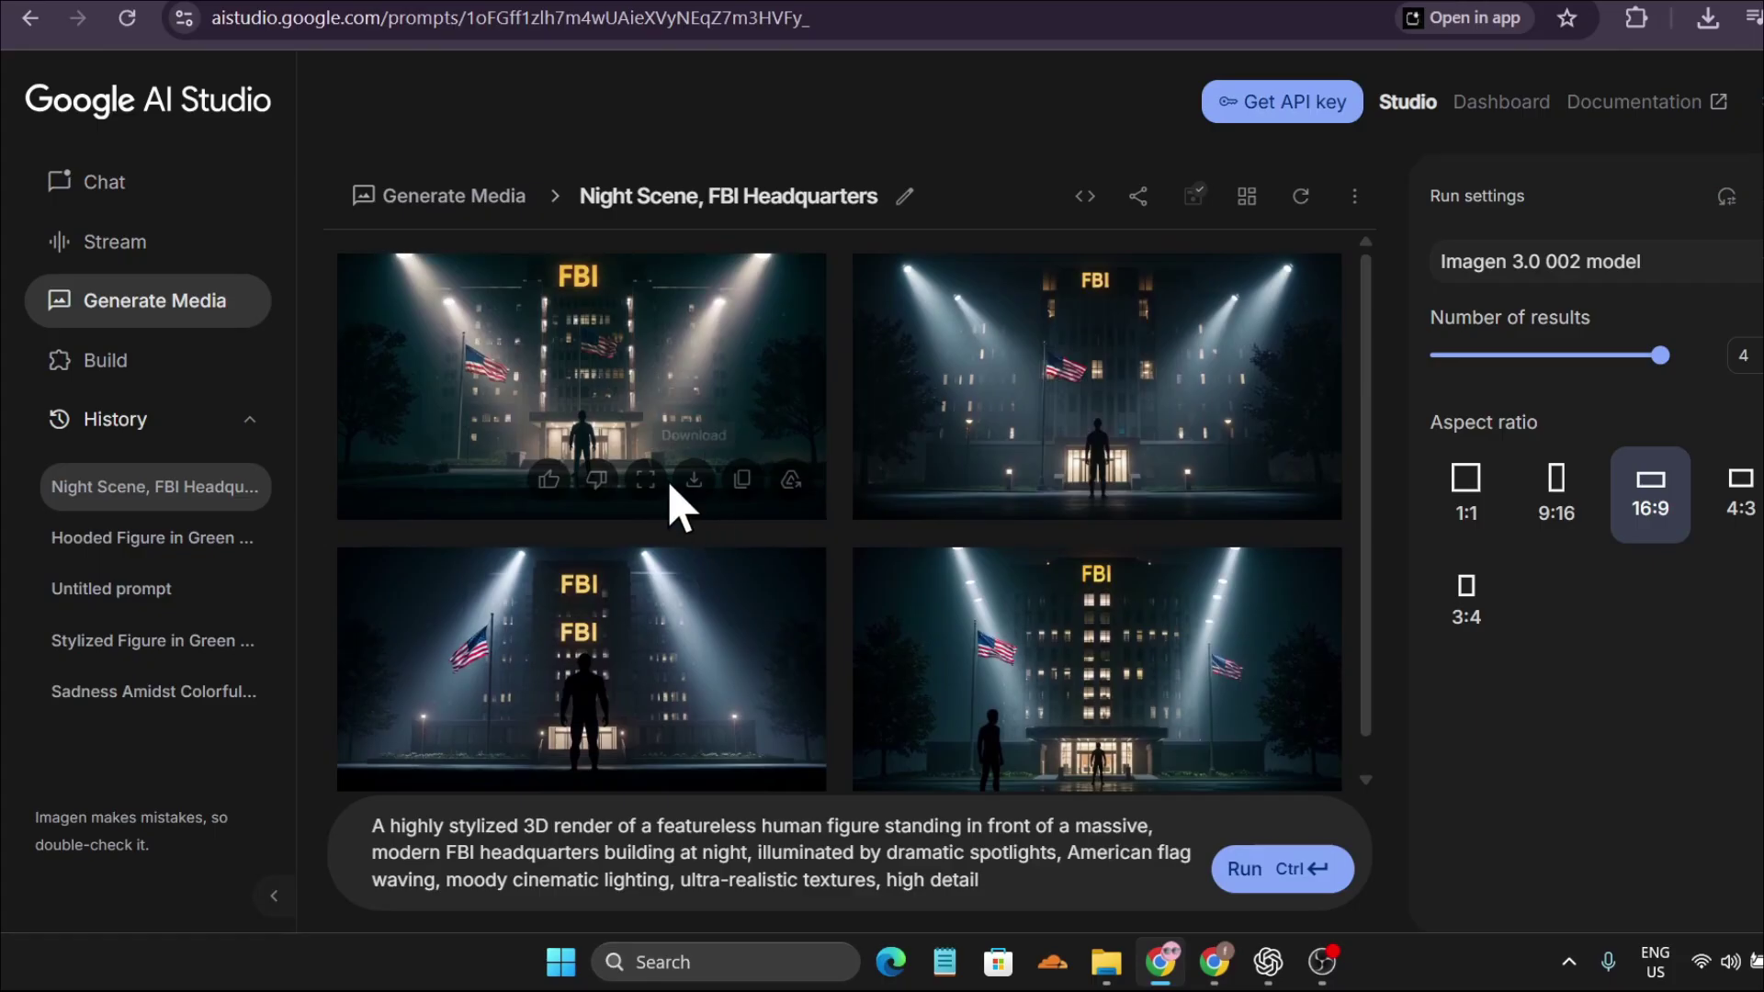
left_click(648, 479)
scroll(1213, 524, "down", 1)
scroll(1199, 483, "down", 5)
scroll(1207, 508, "up", 5)
left_click(1600, 193)
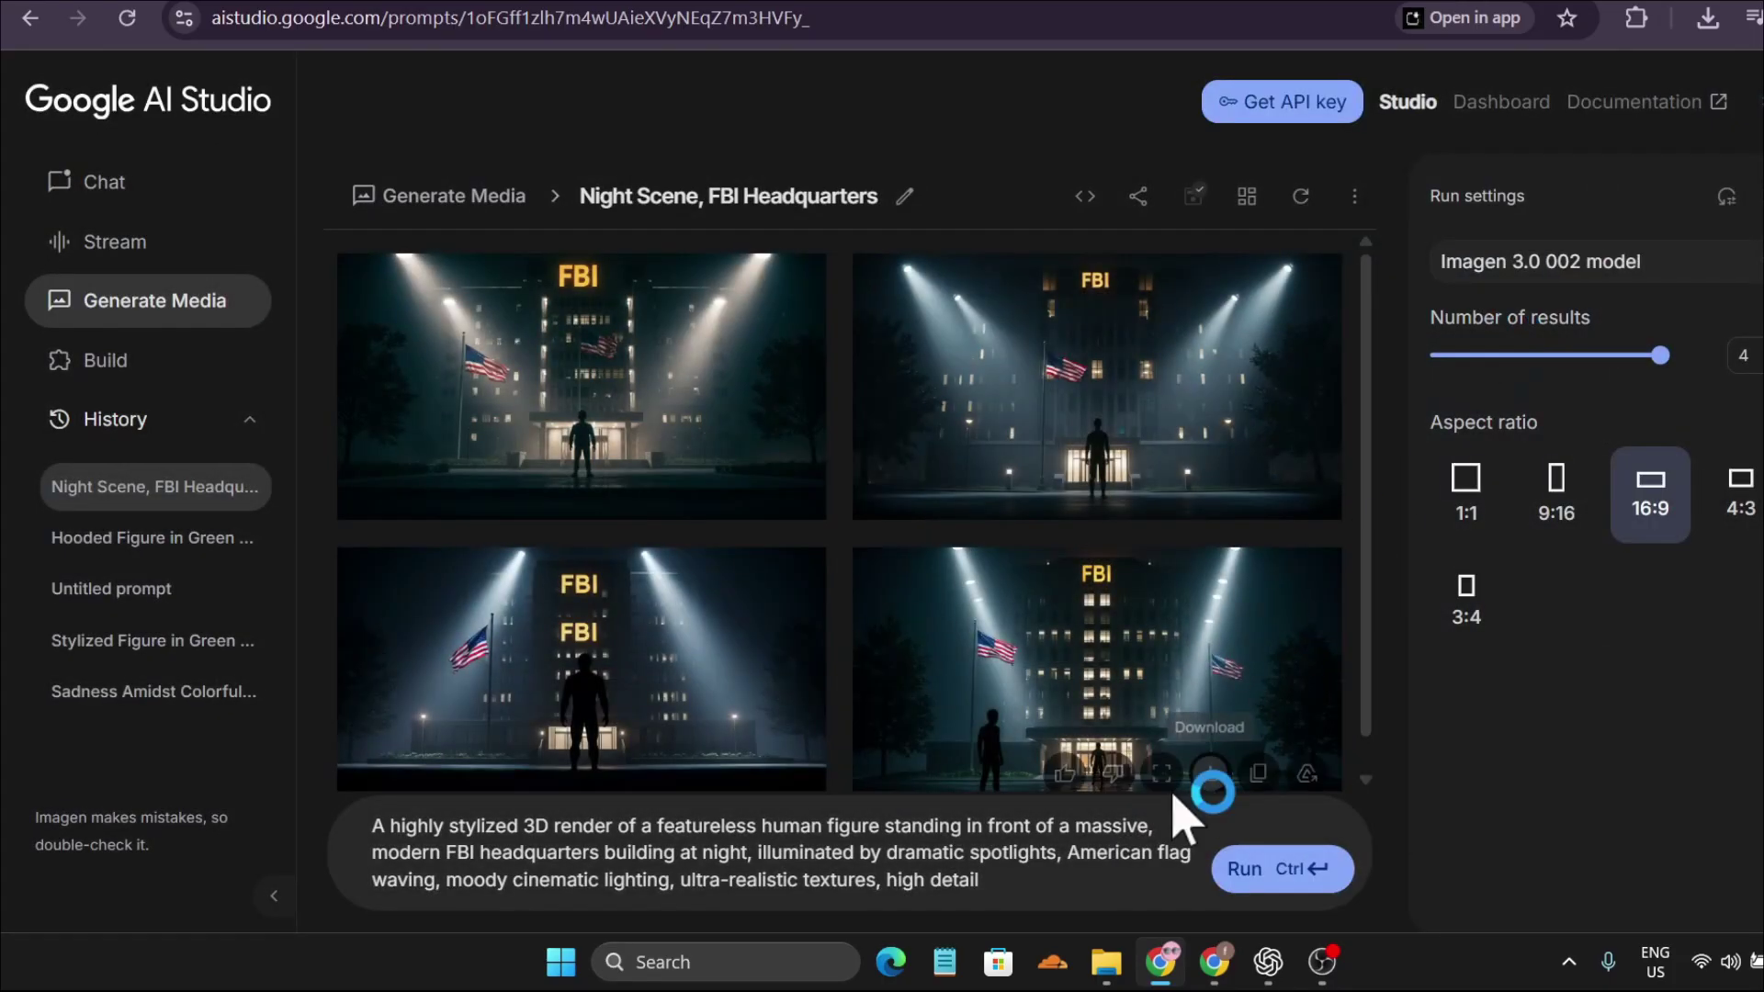
Replace the prompt with the FBI archive prompt and generate its images.
left_click_drag(1008, 879, 376, 822)
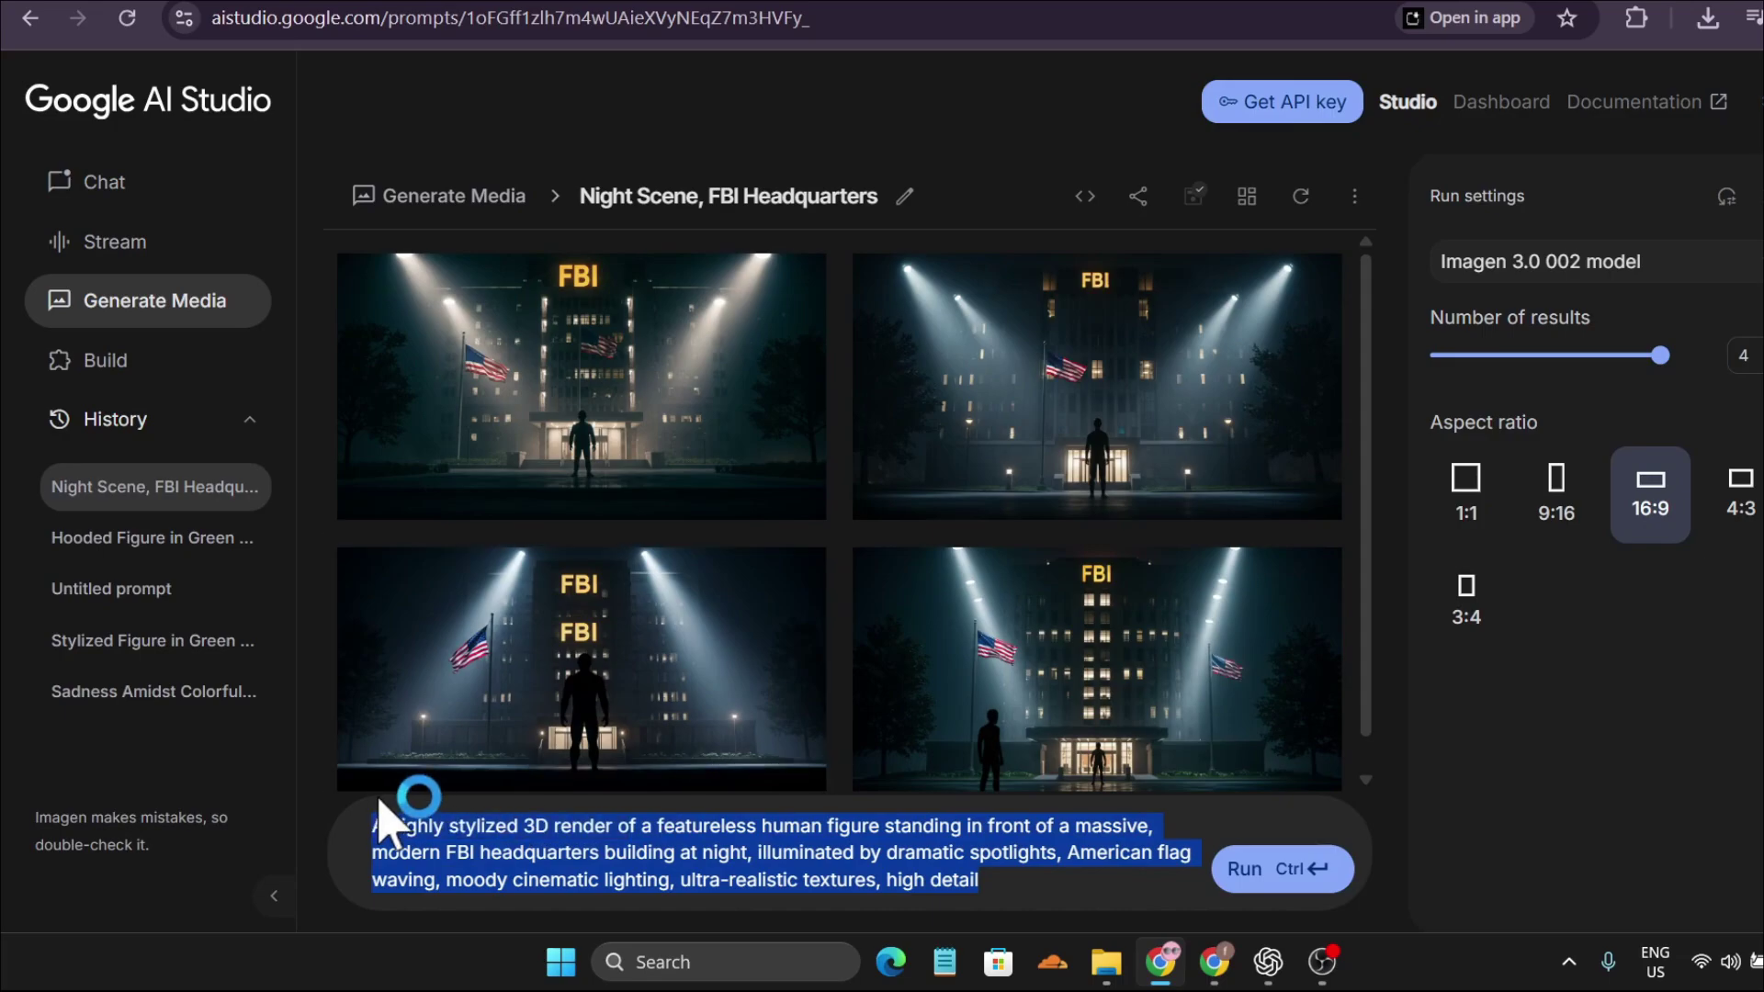
key("BackSpace")
type("A highly stylized 3D render of a featureless human figure inside a high-tech FBI archive room, endless shelves of glowing digital file servers, faint reflections on polished floor, deep shadows, cinematic perspective")
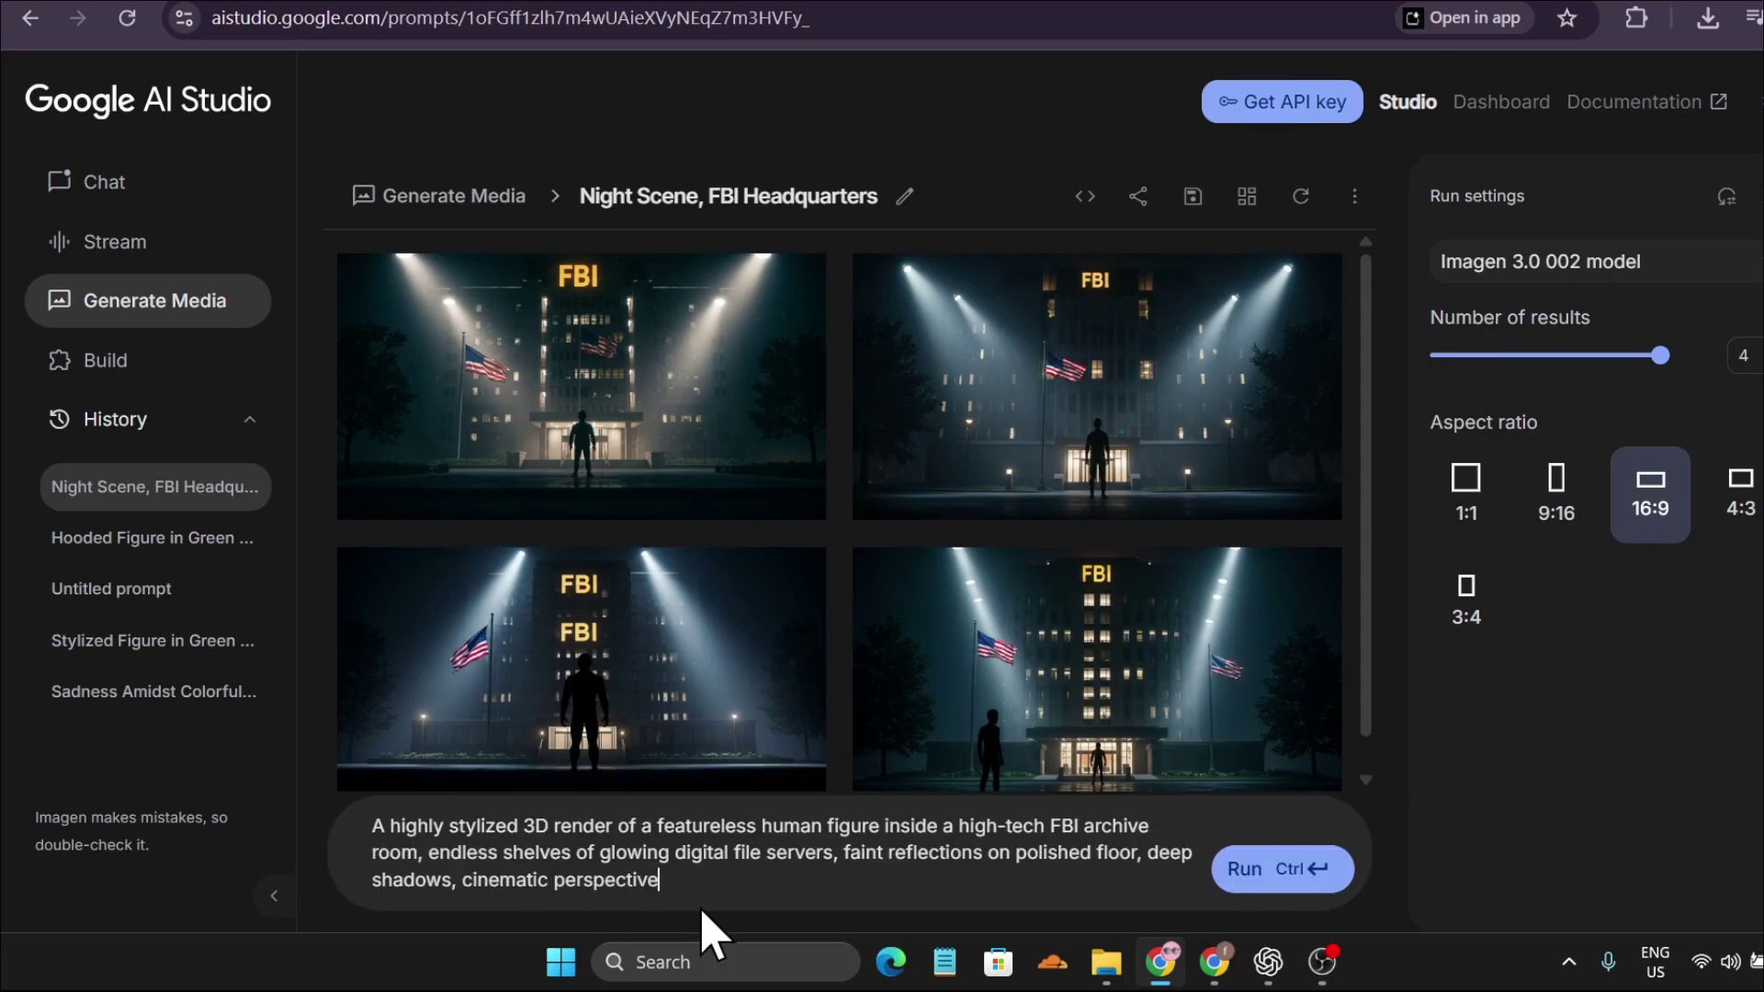
left_click(1269, 873)
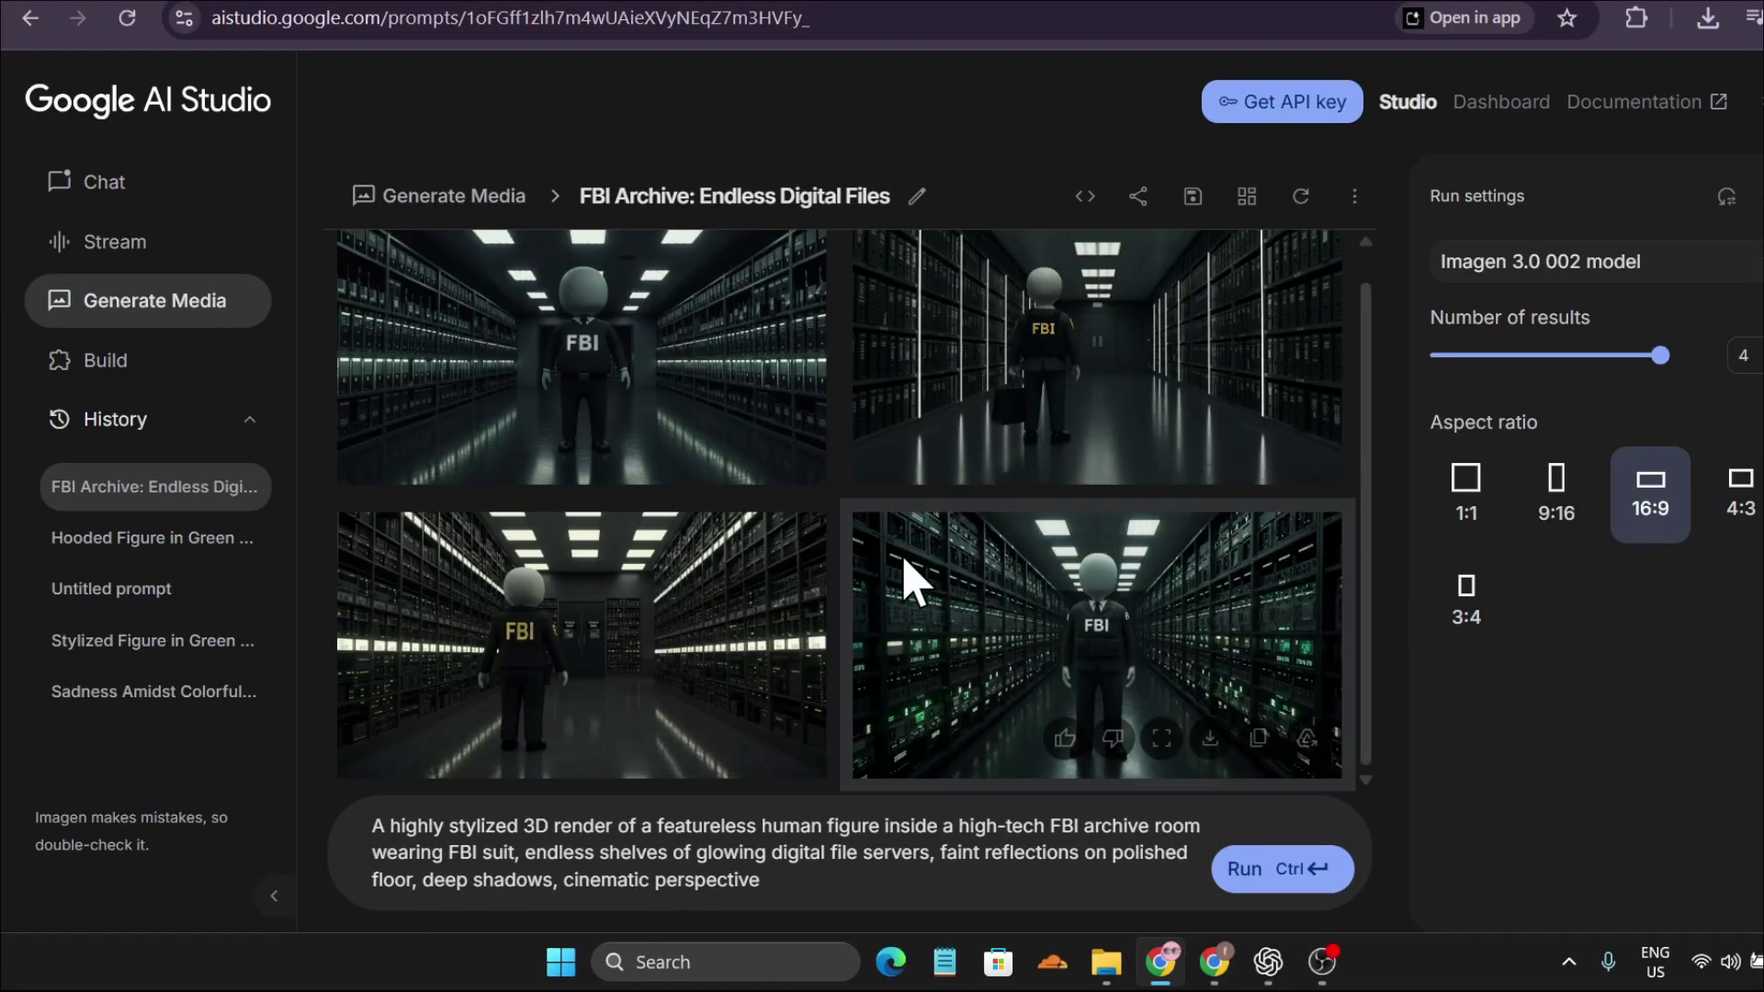
Download the fourth FBI archive image and the fourth cyberpunk coder image.
left_click(1162, 739)
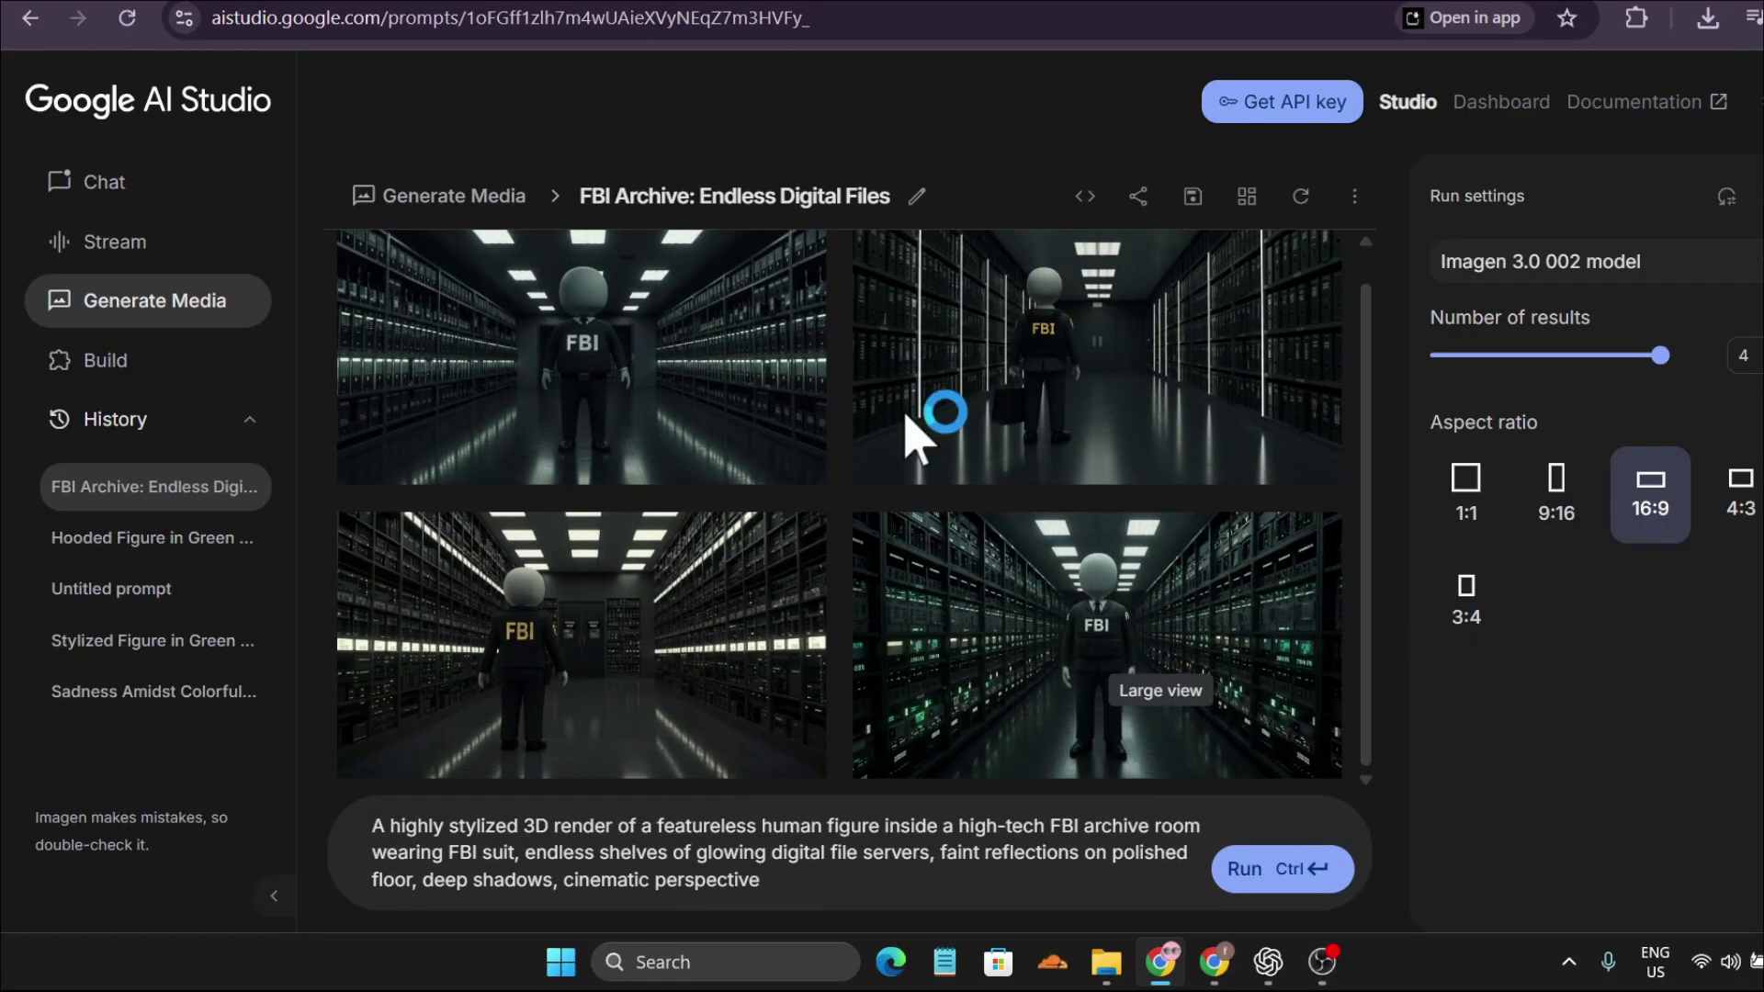
scroll(1122, 539, "down", 5)
scroll(1217, 543, "down", 1)
scroll(1218, 544, "up", 6)
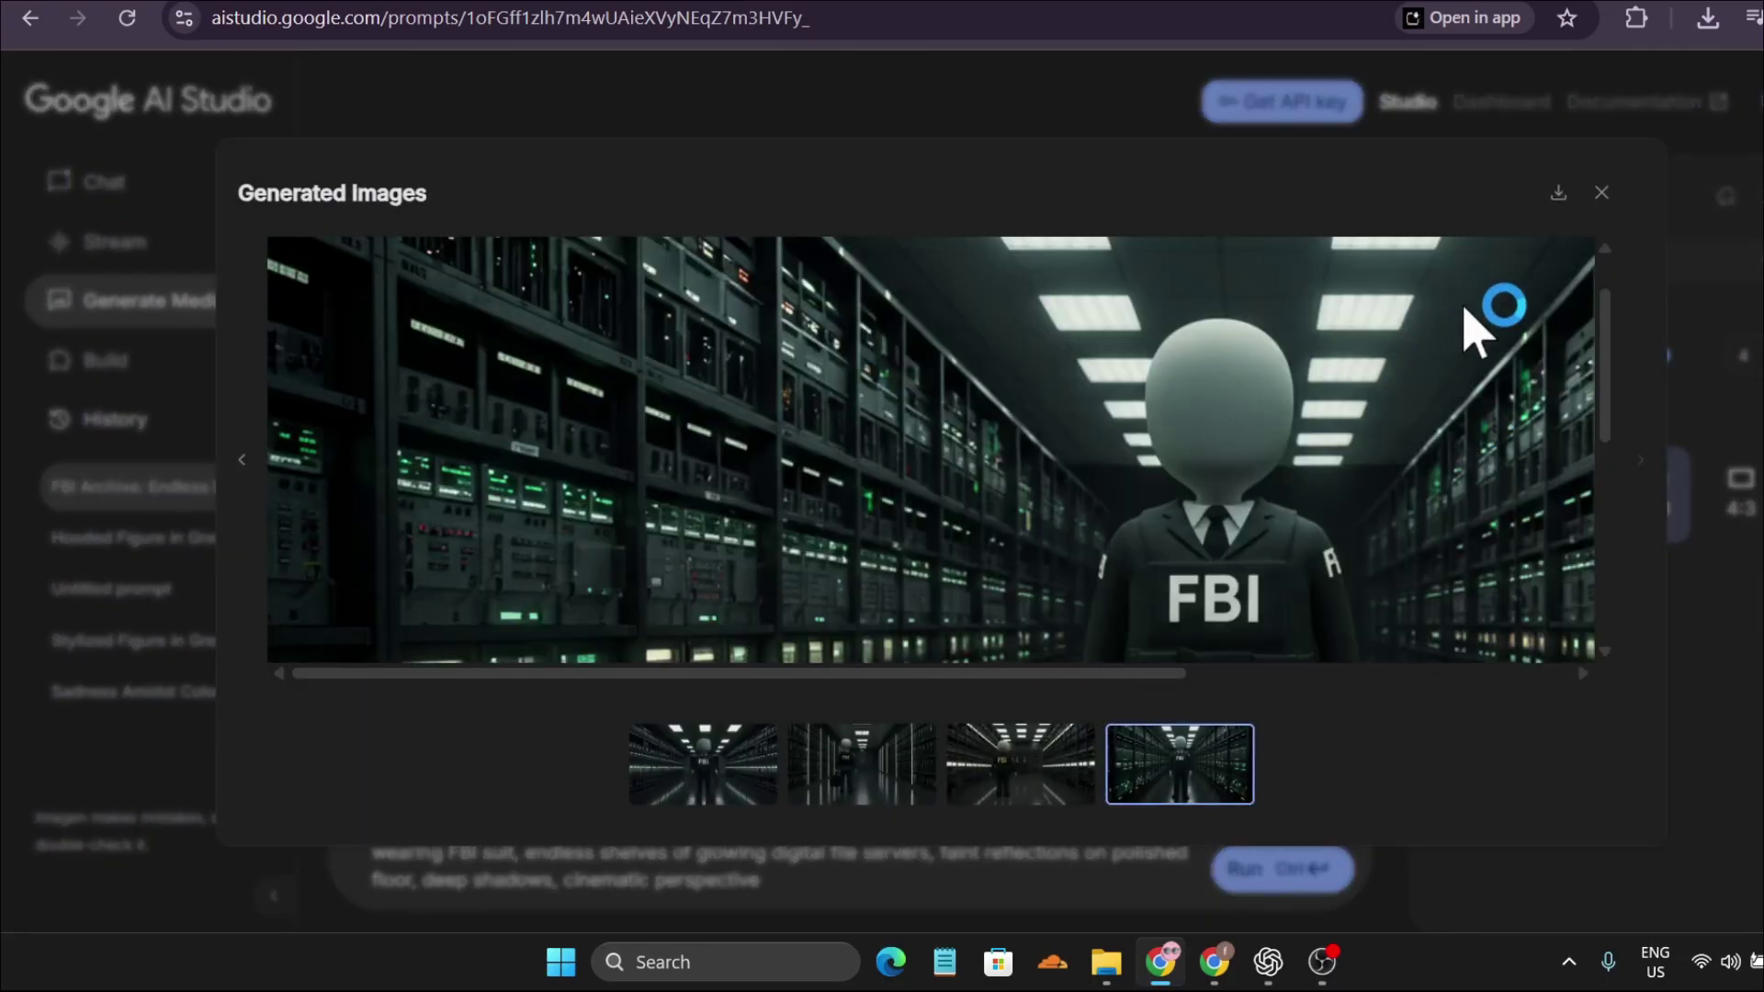
left_click(1558, 195)
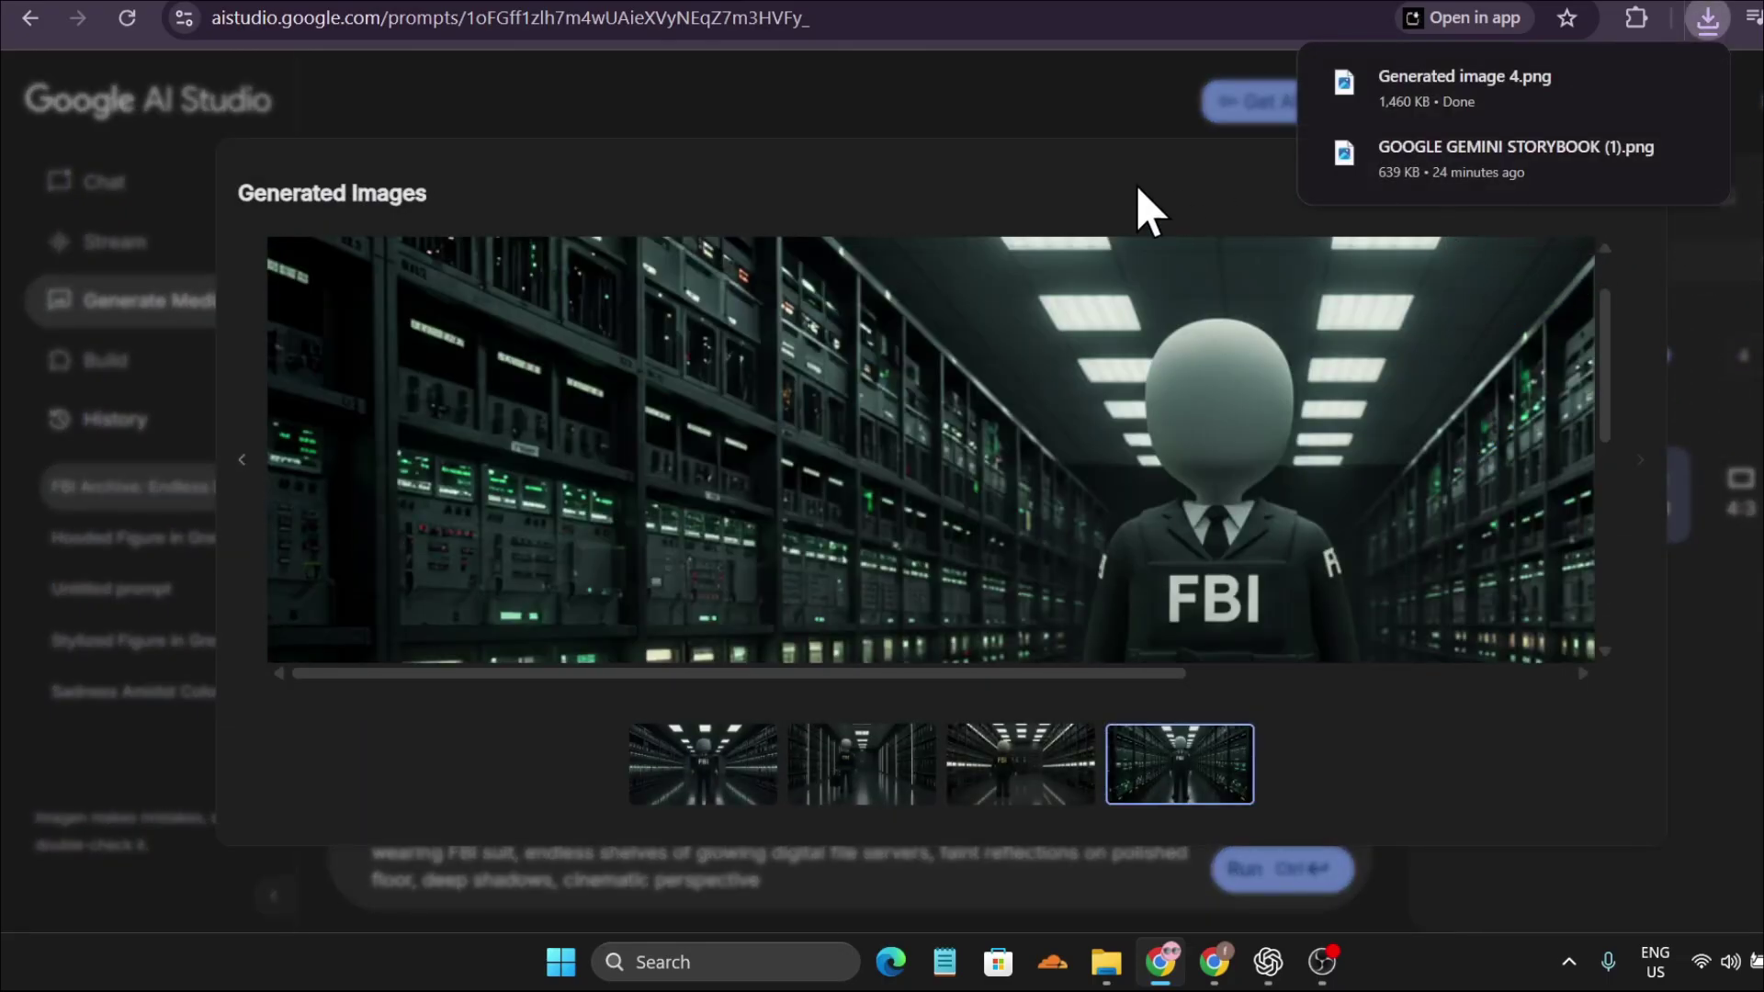
left_click(894, 76)
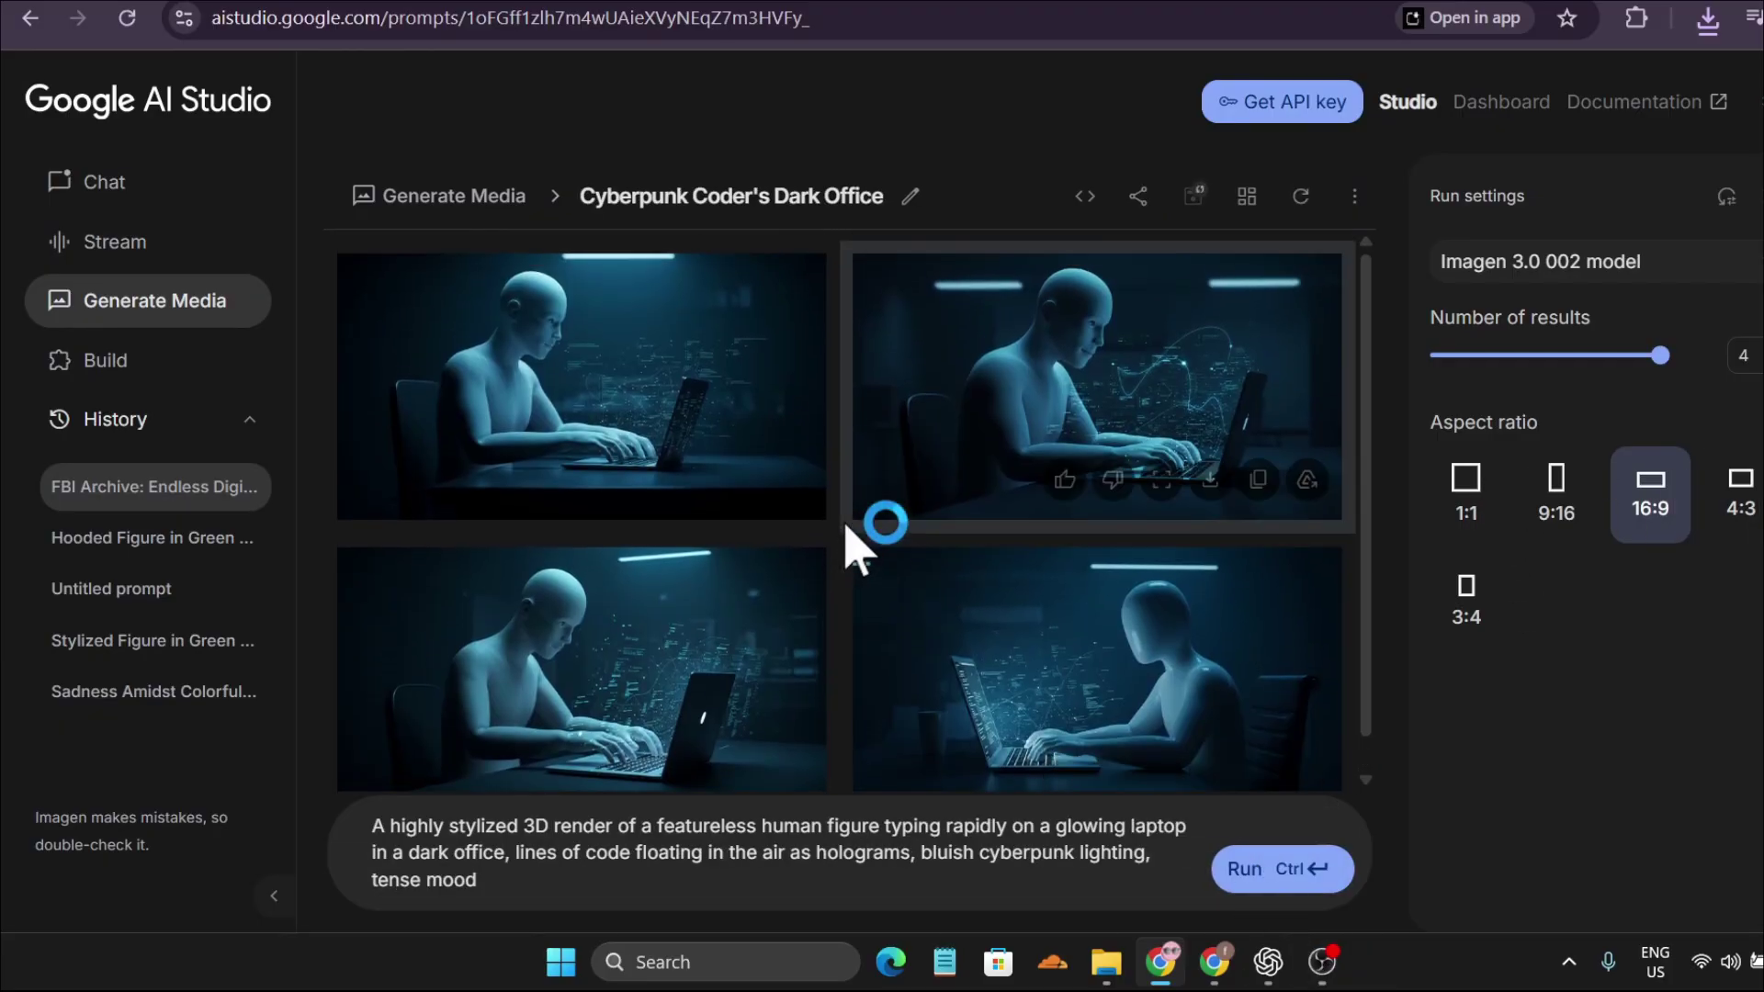
scroll(846, 544, "down", 1)
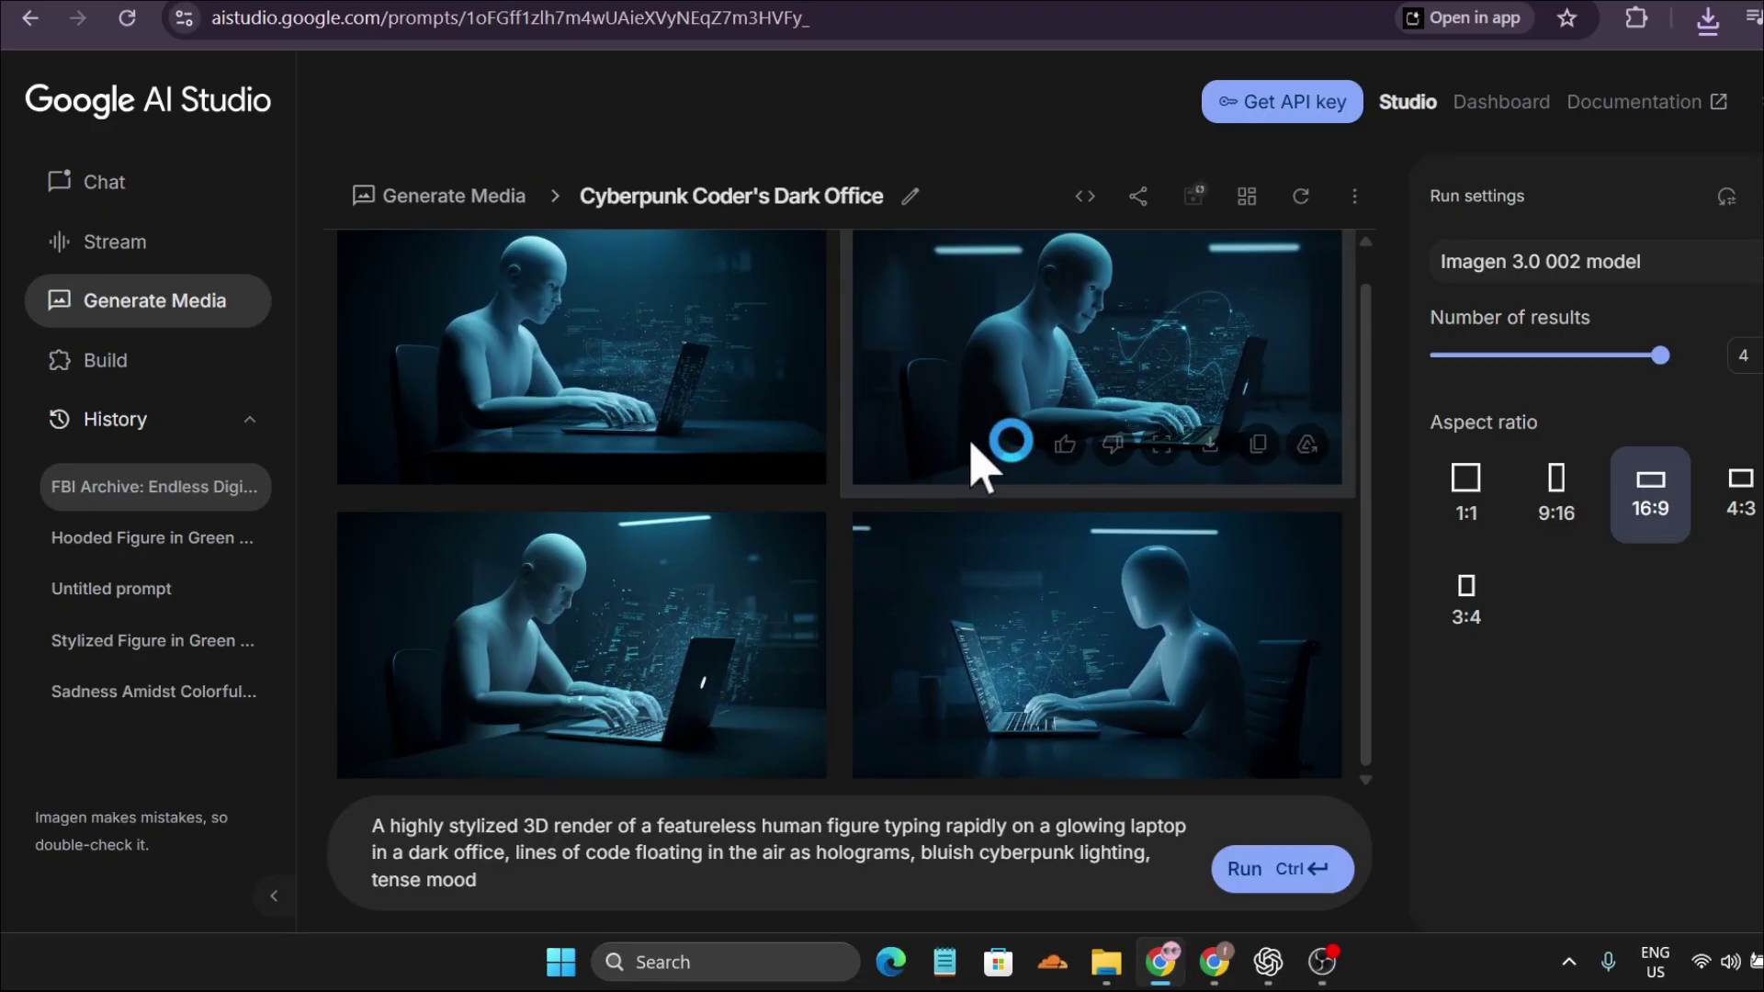
mouse_move(1097, 647)
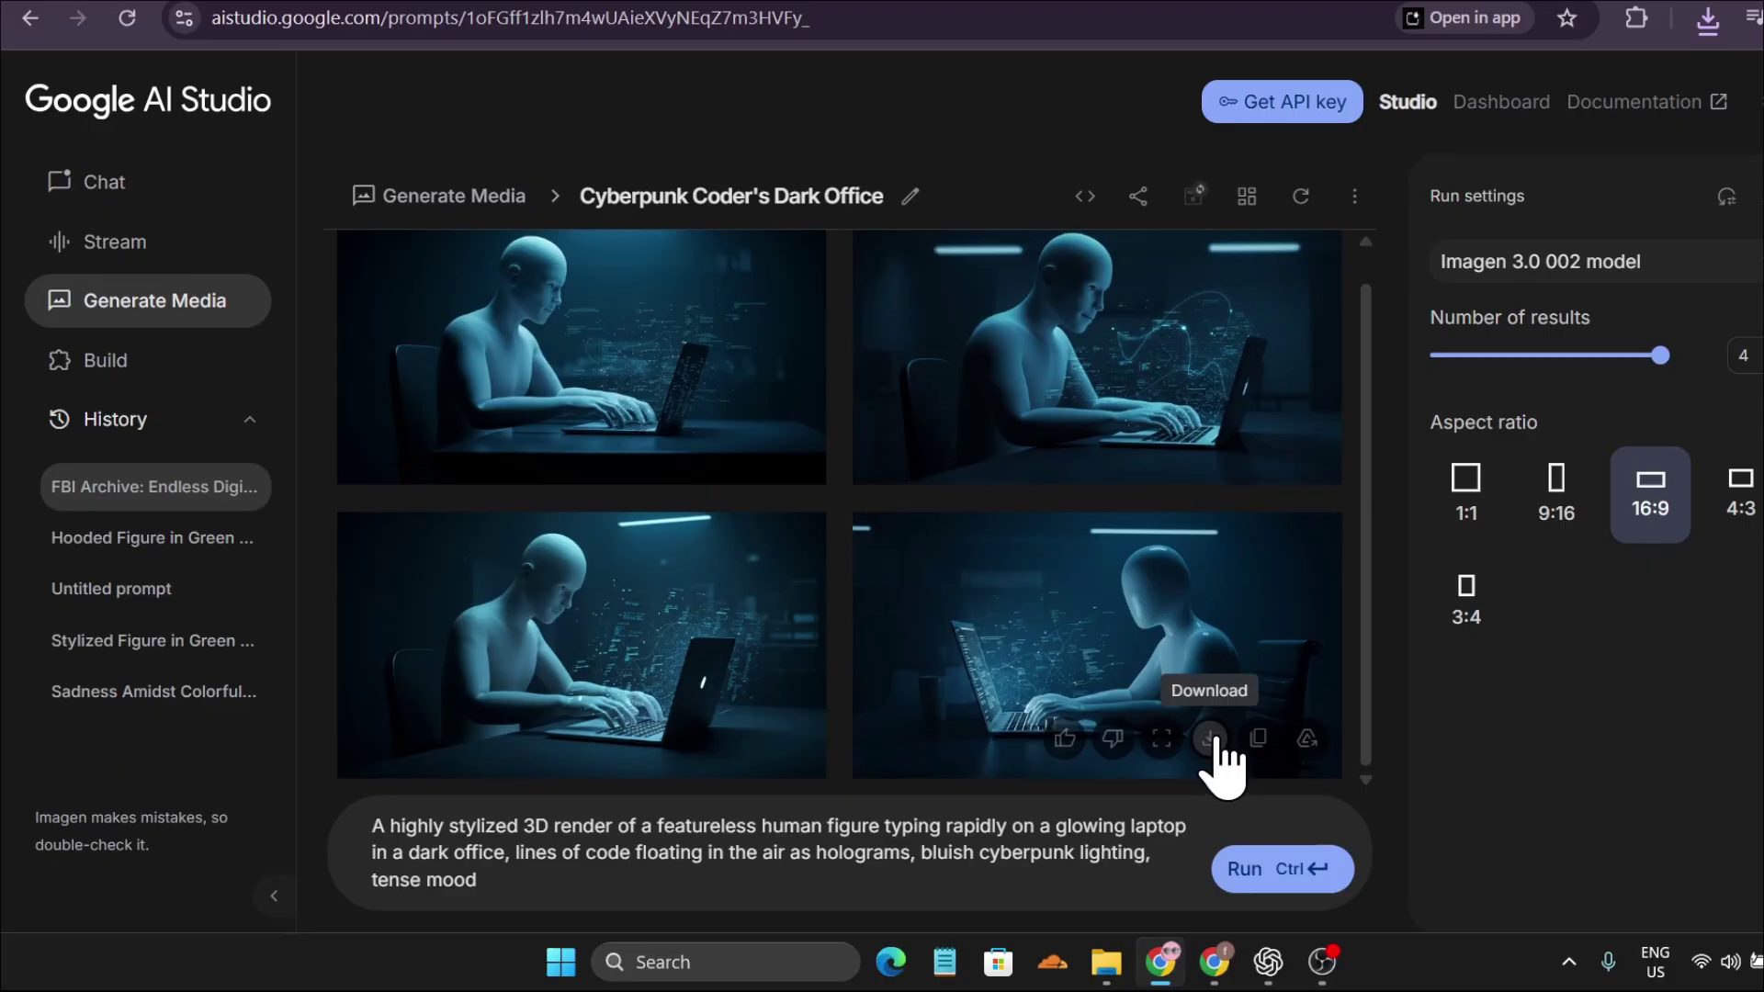
left_click(1212, 740)
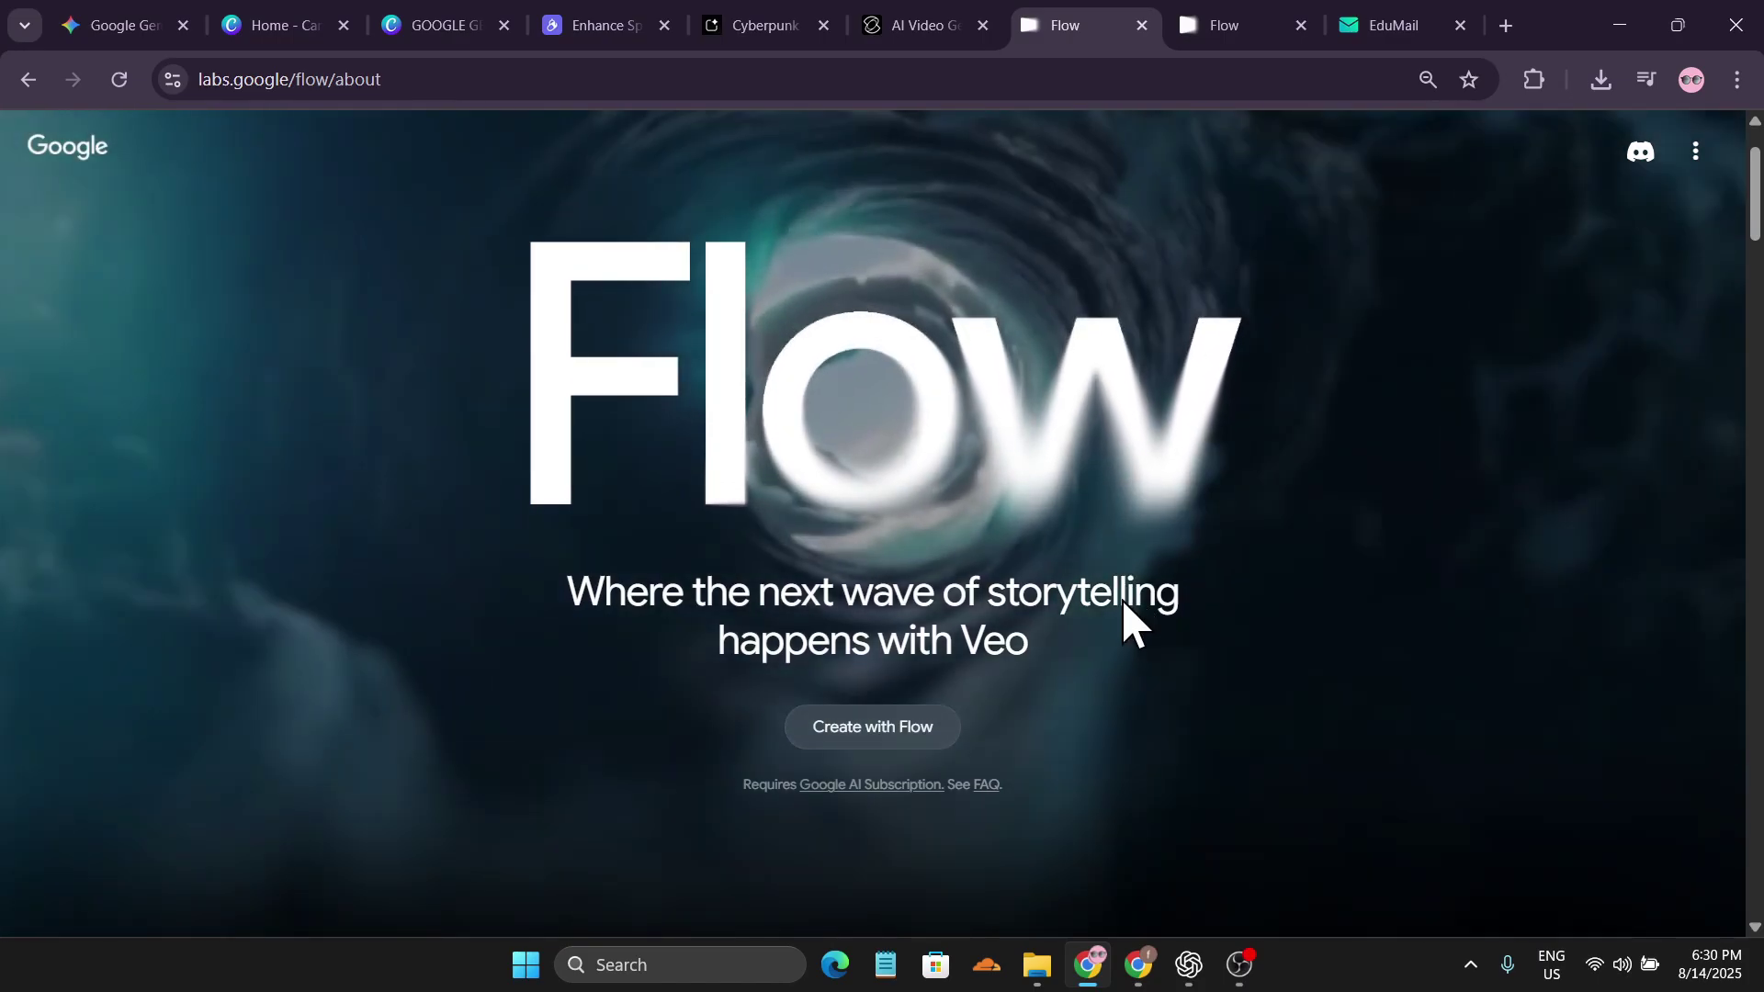
Create a new Flow project in Frames to Video mode.
left_click(1130, 596)
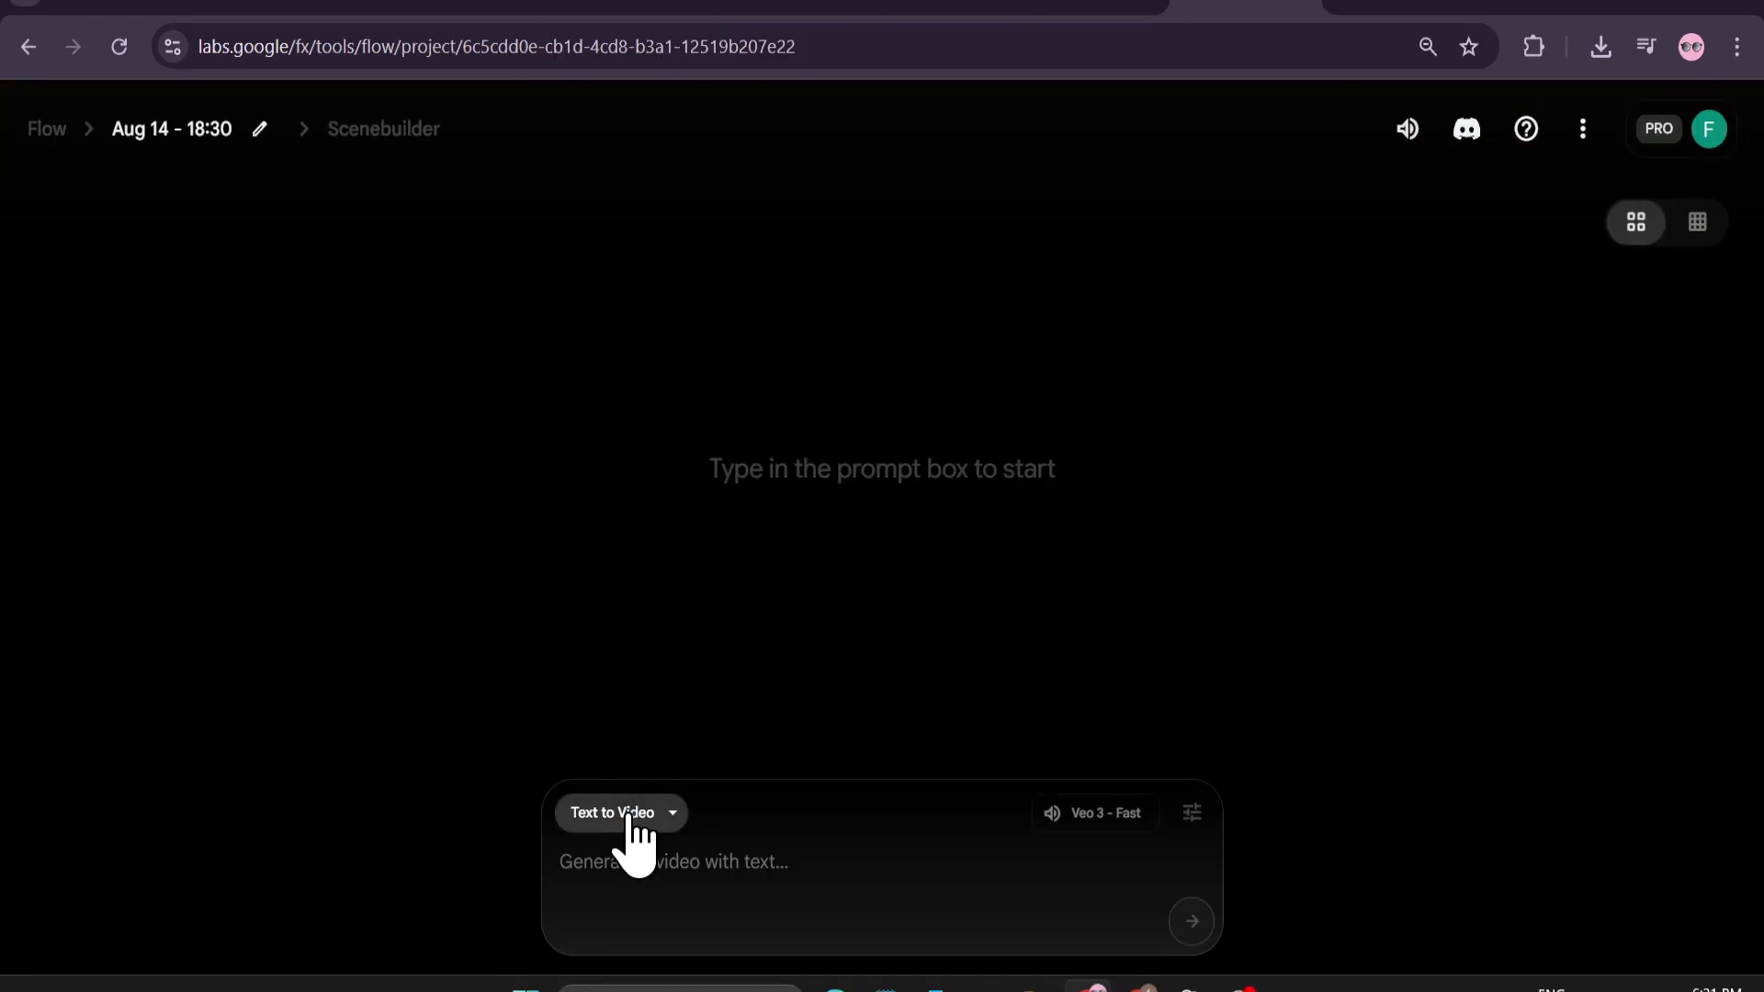
left_click(623, 816)
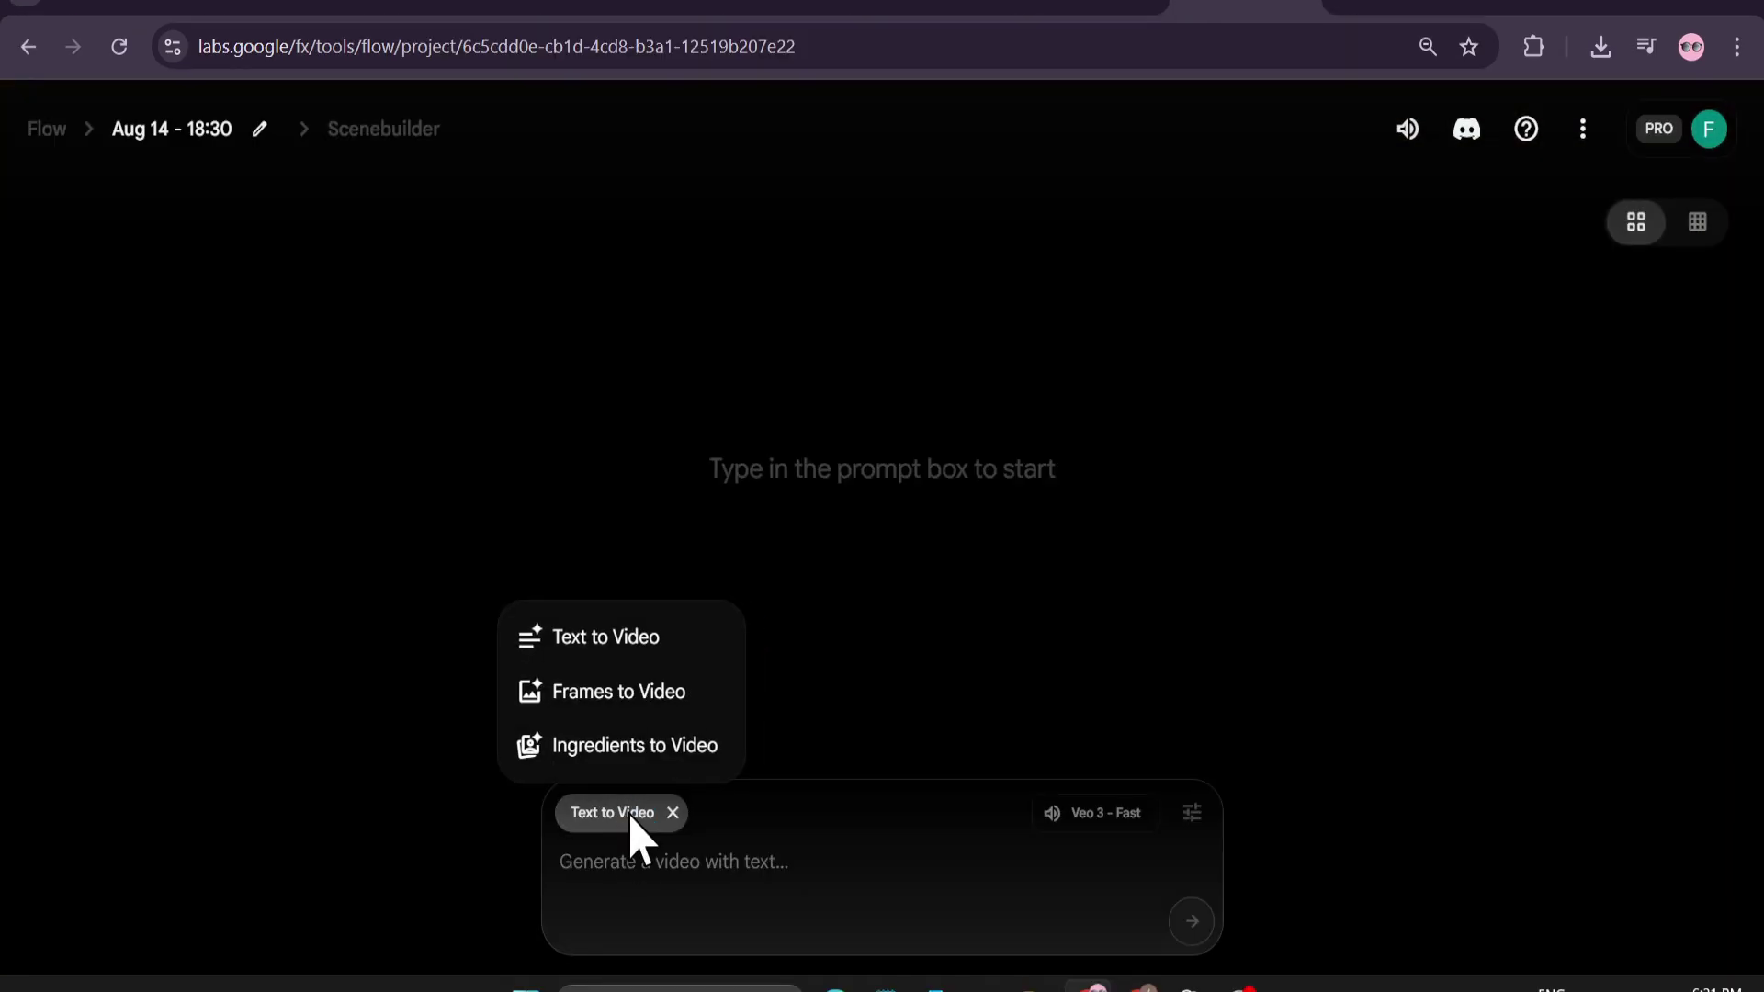
left_click(692, 782)
left_click(648, 702)
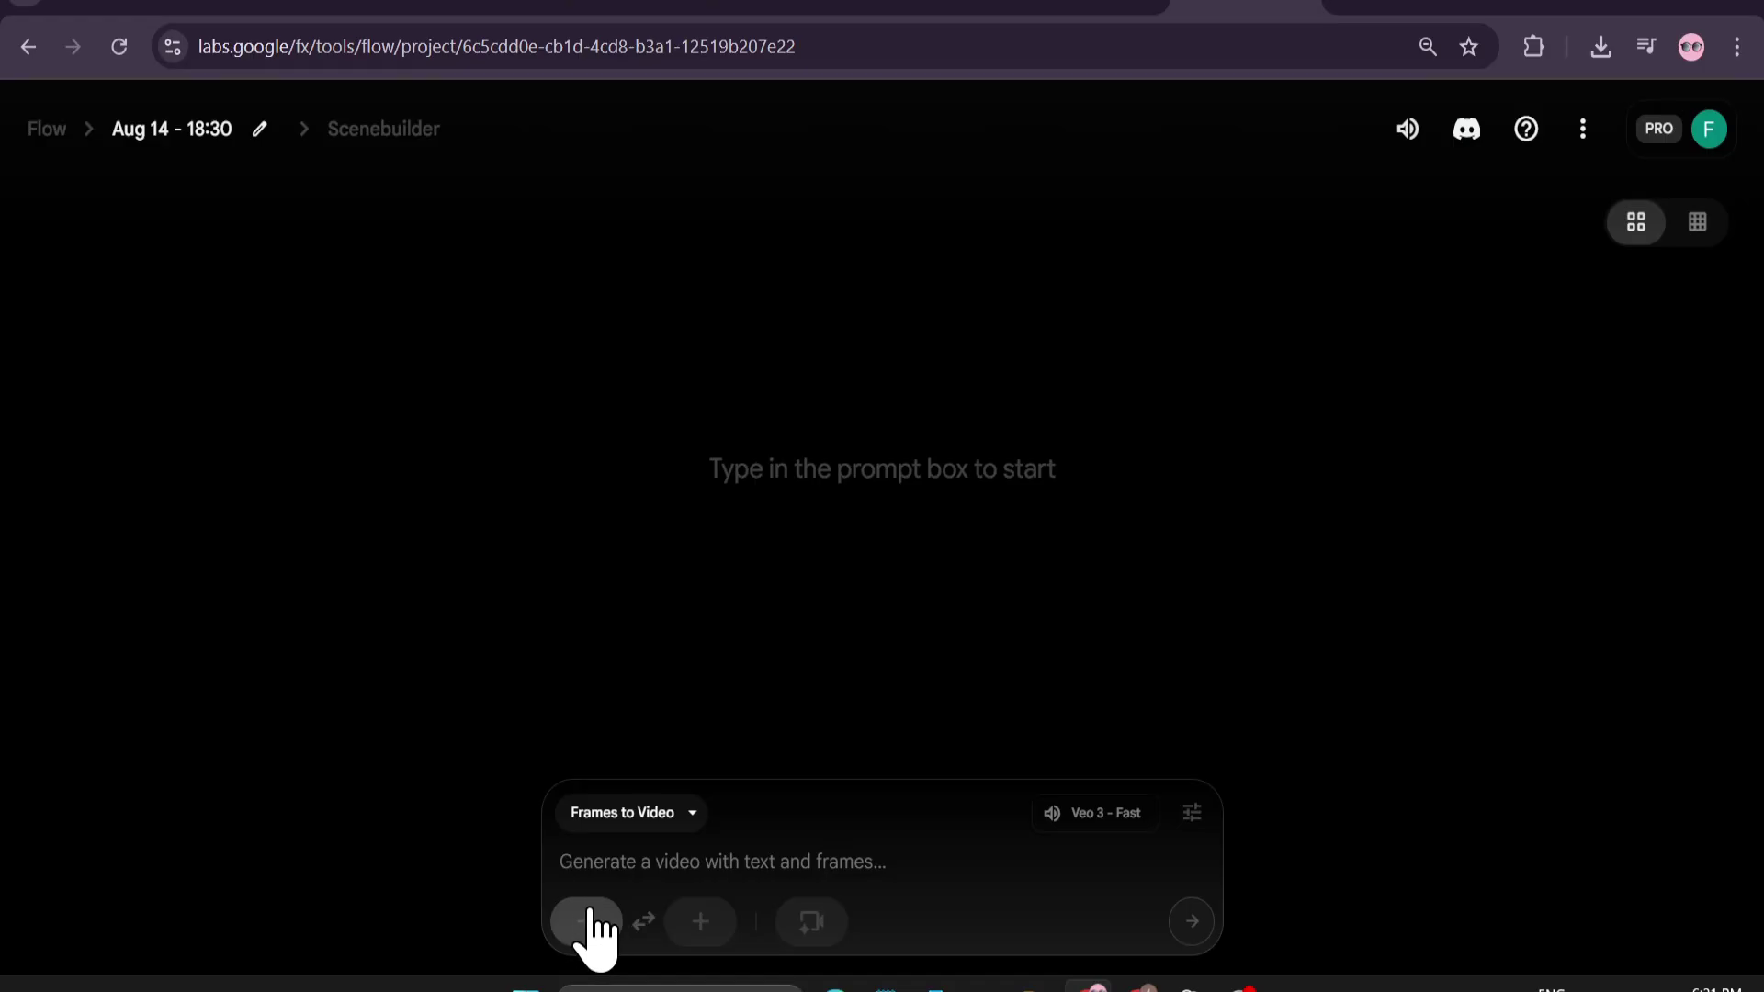
Upload the laptop-figure image from Downloads as the starting frame, slightly widening the crop.
left_click(595, 927)
left_click(700, 708)
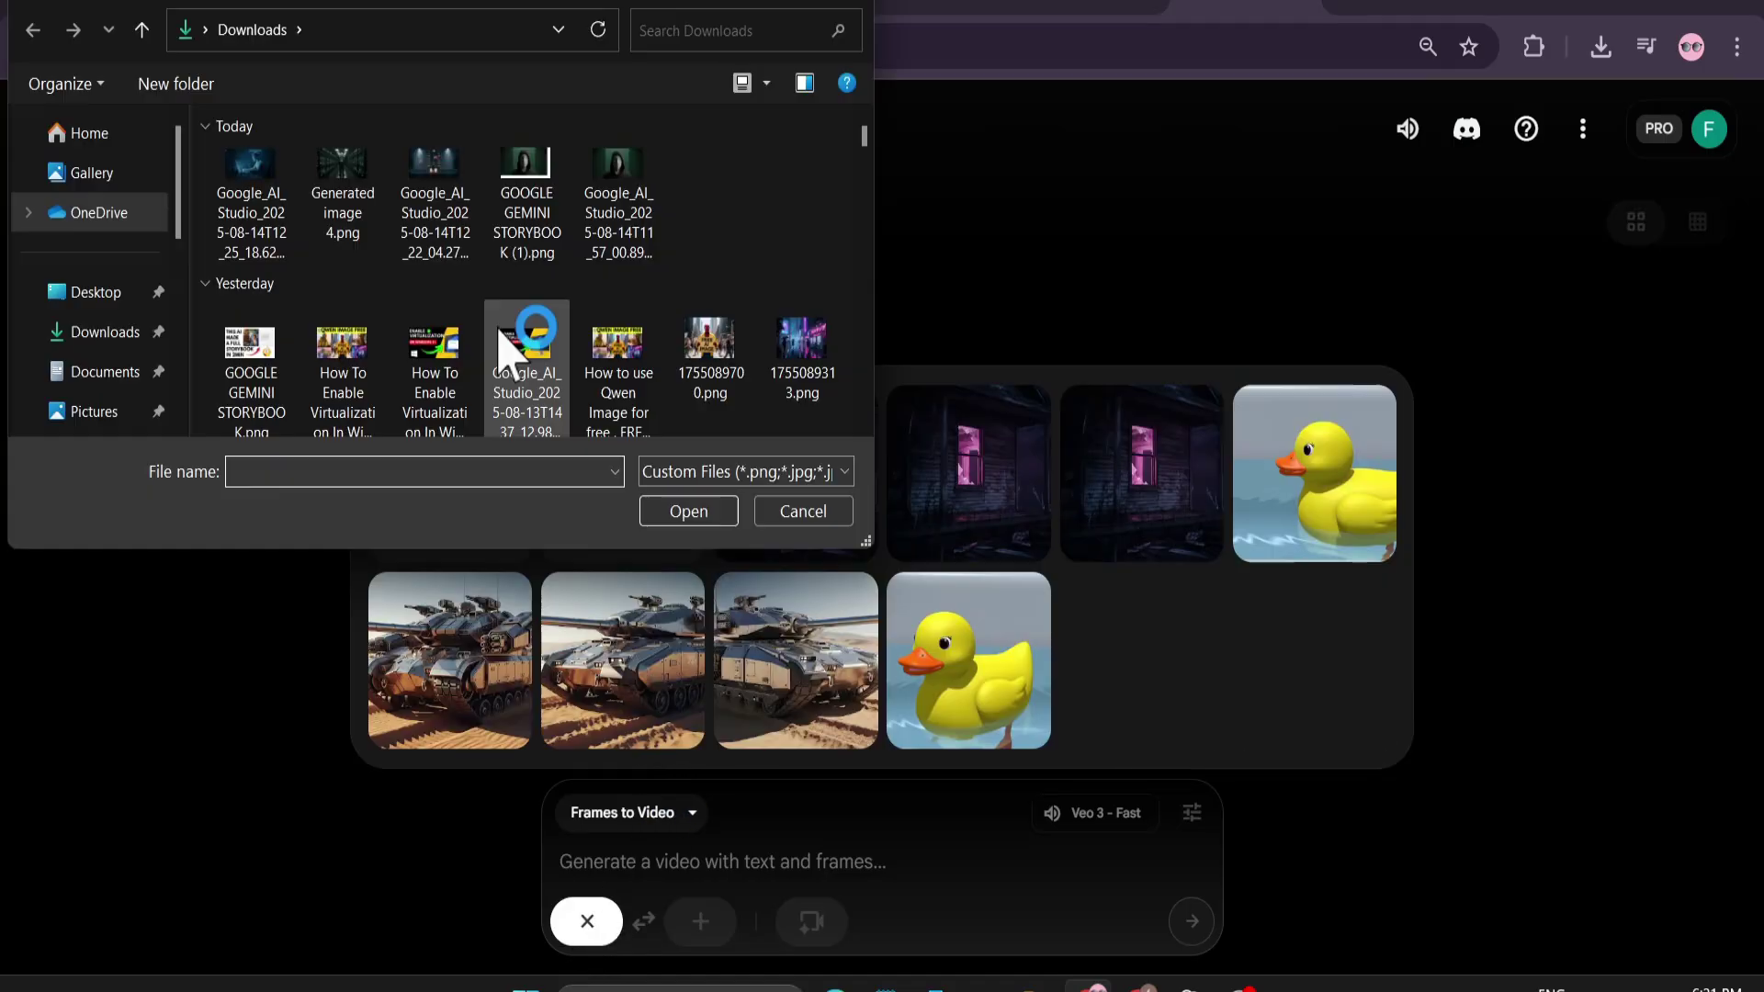
left_click(246, 207)
left_click(676, 511)
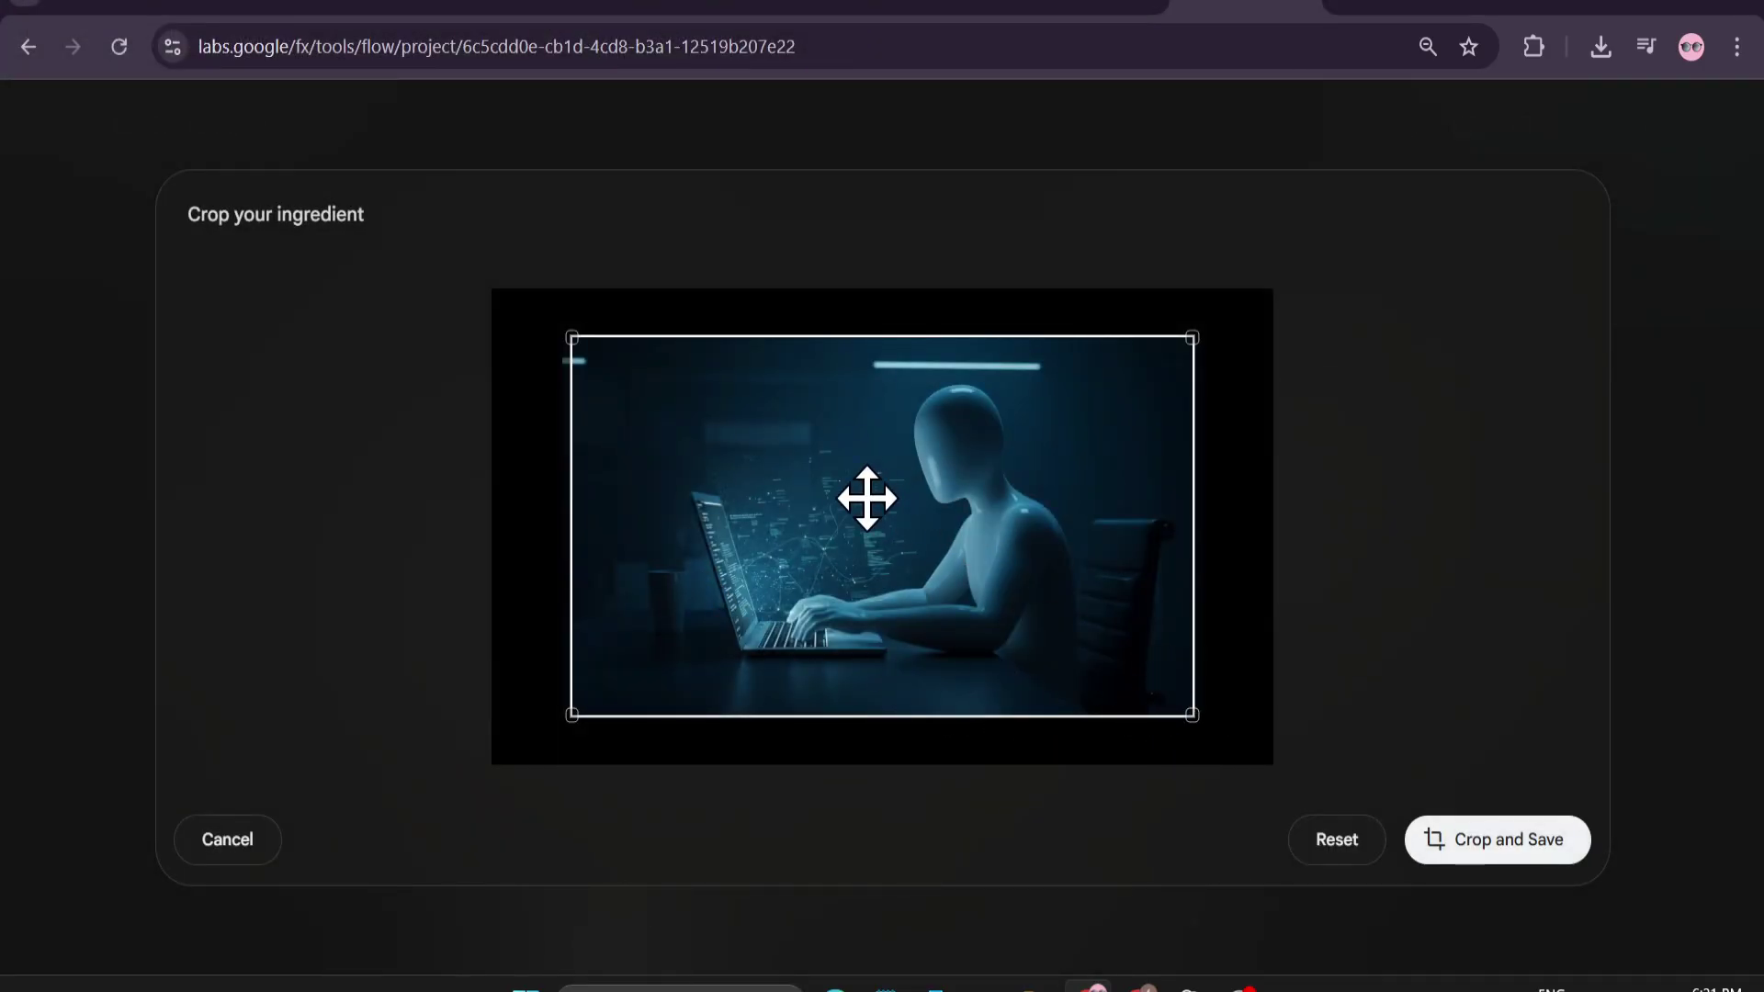
left_click_drag(579, 339, 565, 328)
left_click(1497, 840)
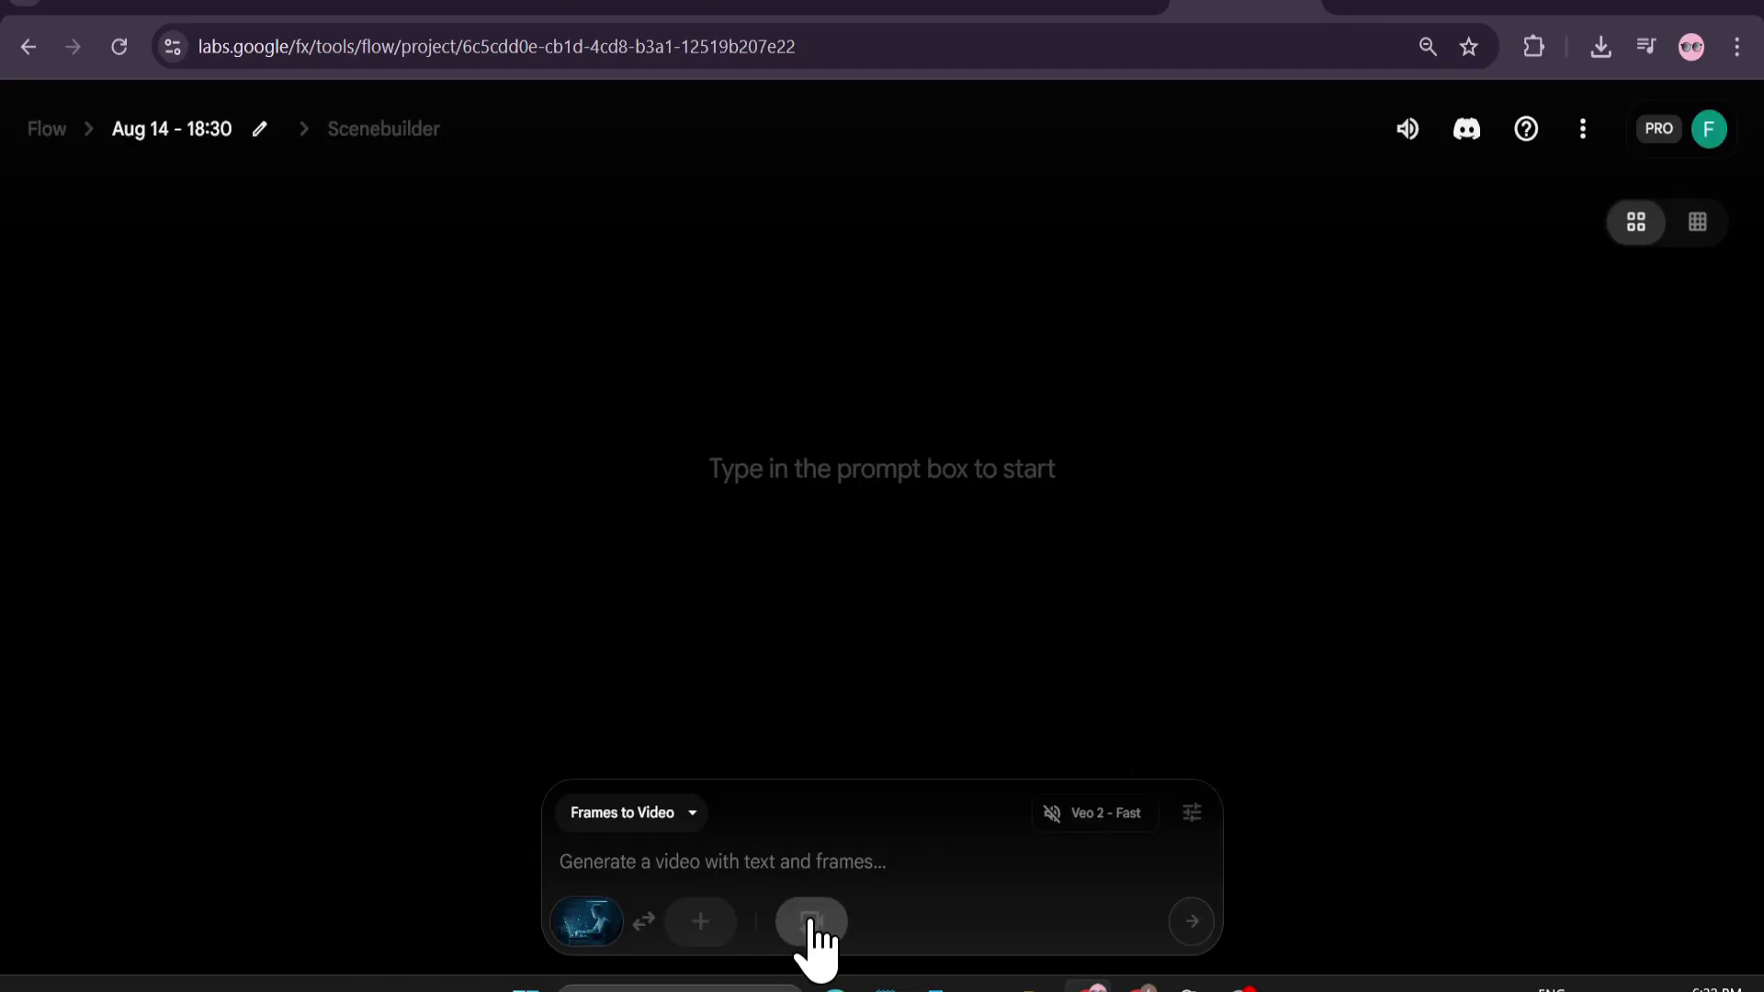
Set the Orbit left camera move and paste the slow-motion, subtle-movement character prompt.
left_click(811, 924)
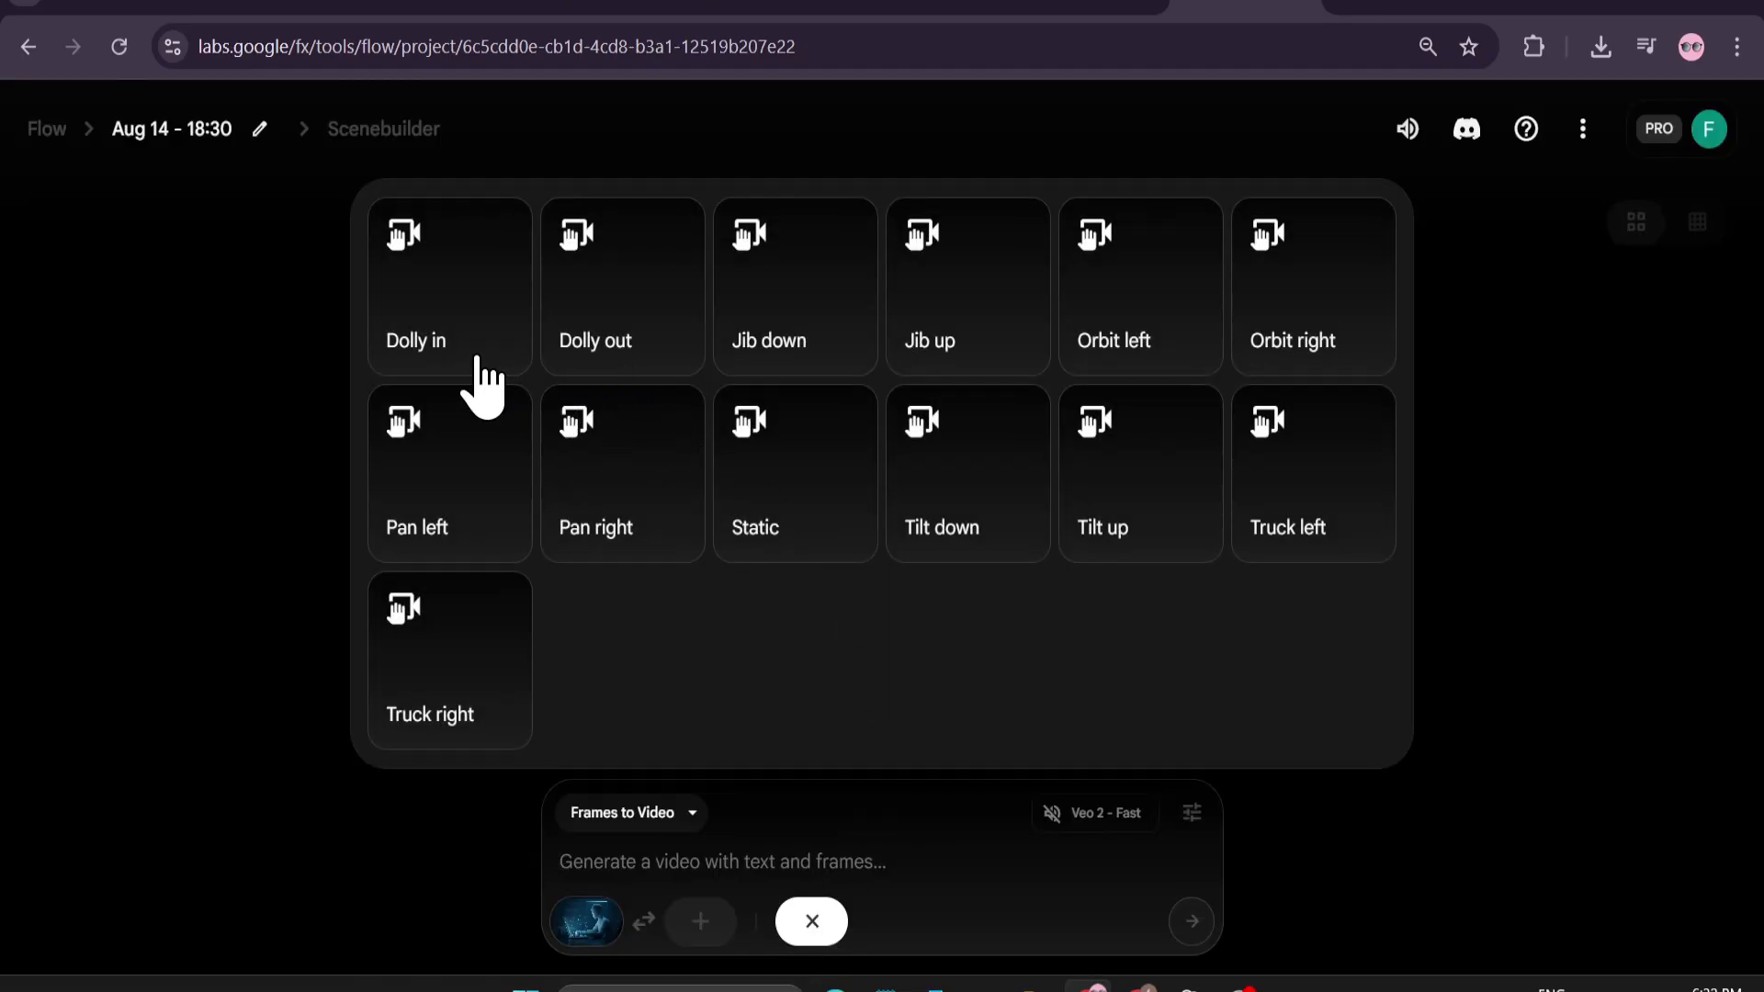
mouse_move(1139, 288)
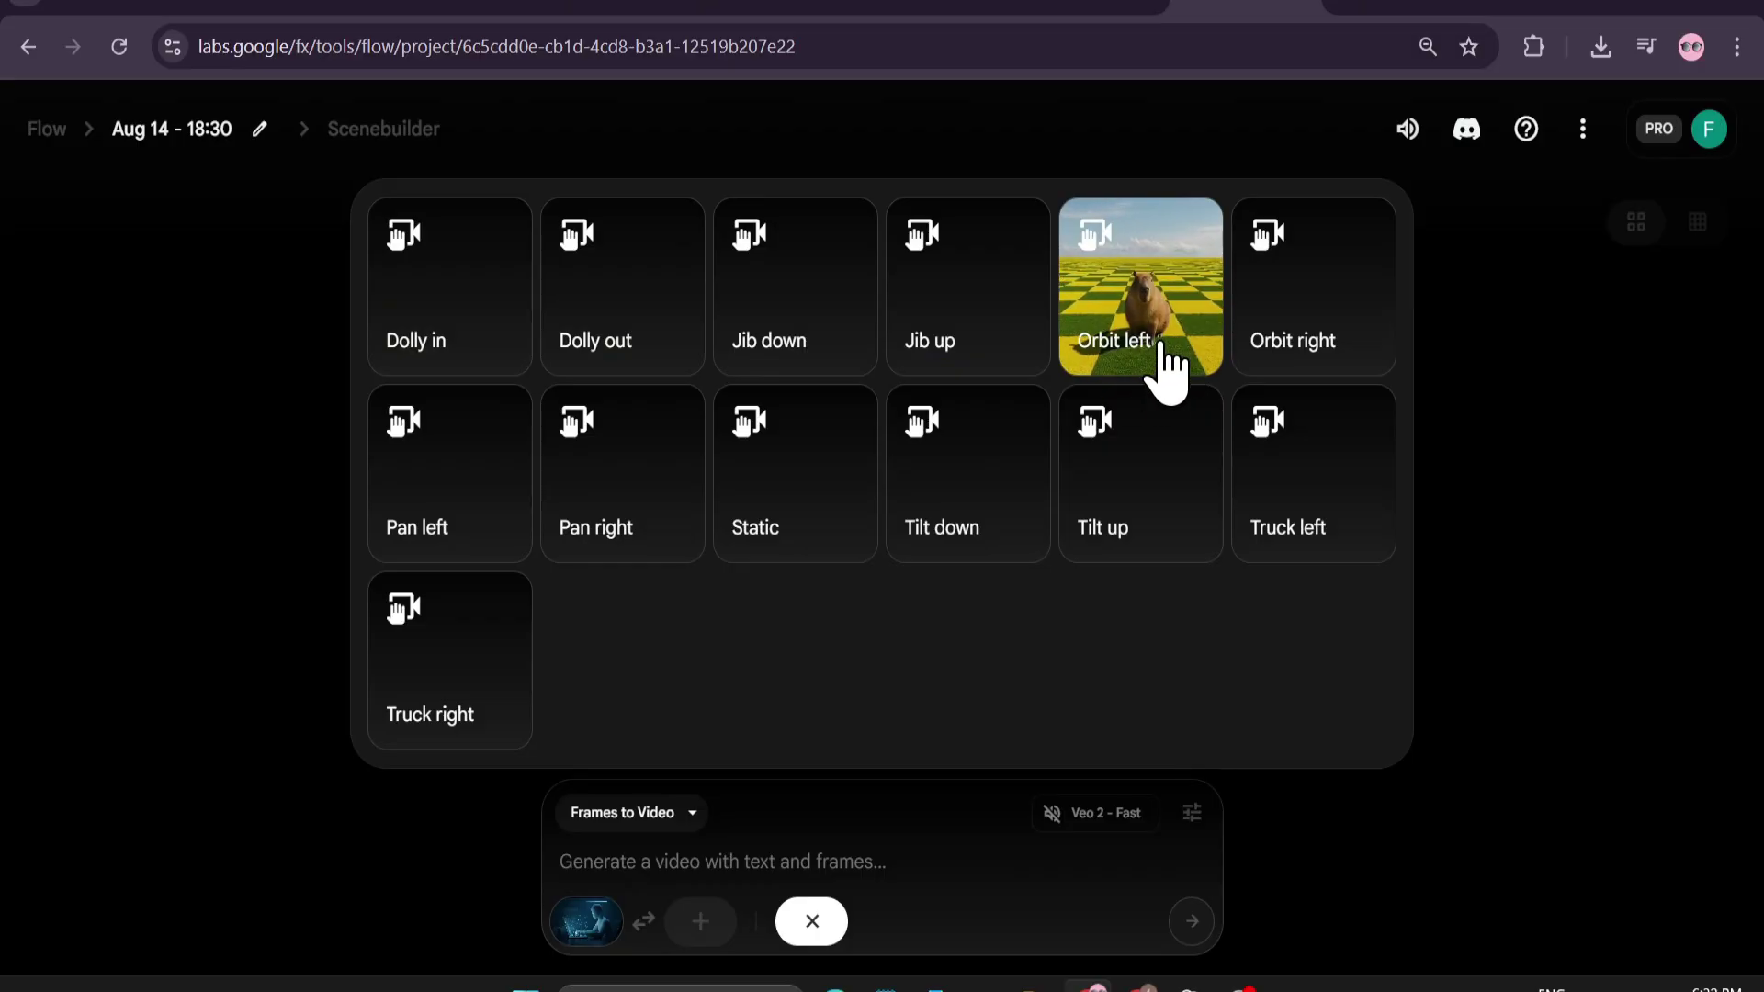
left_click(1138, 317)
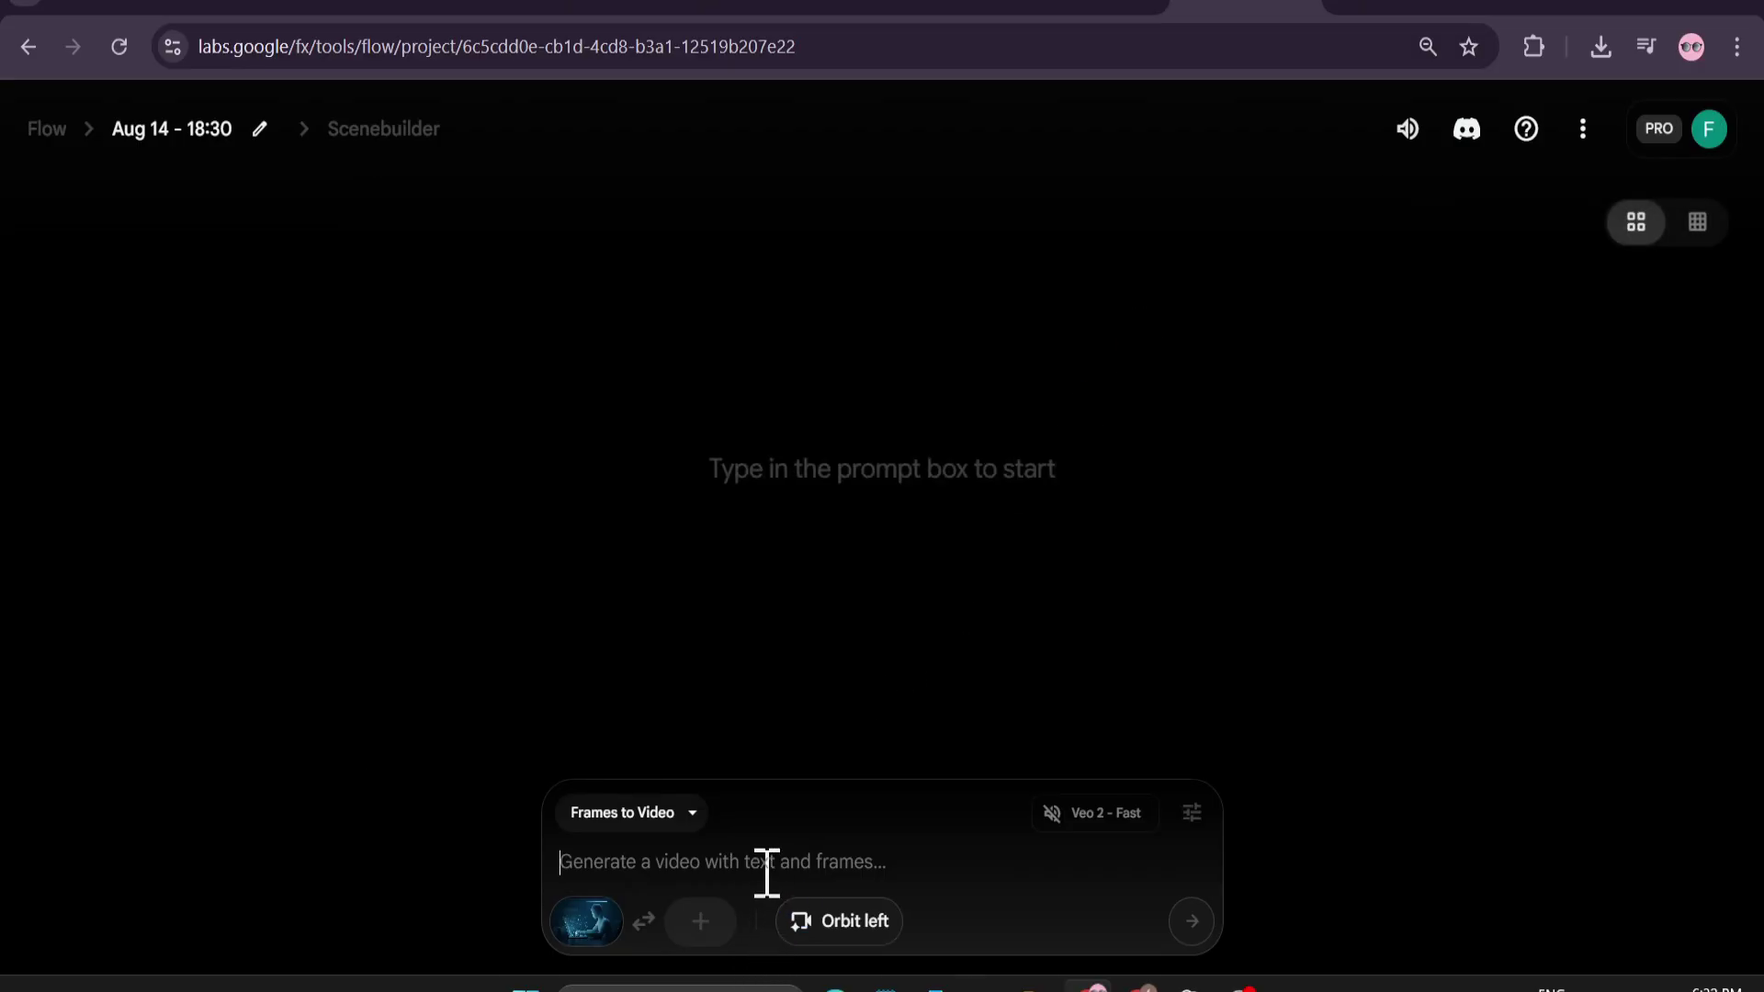
type("The character moves slowly in dramatic slow motion , subtle movement")
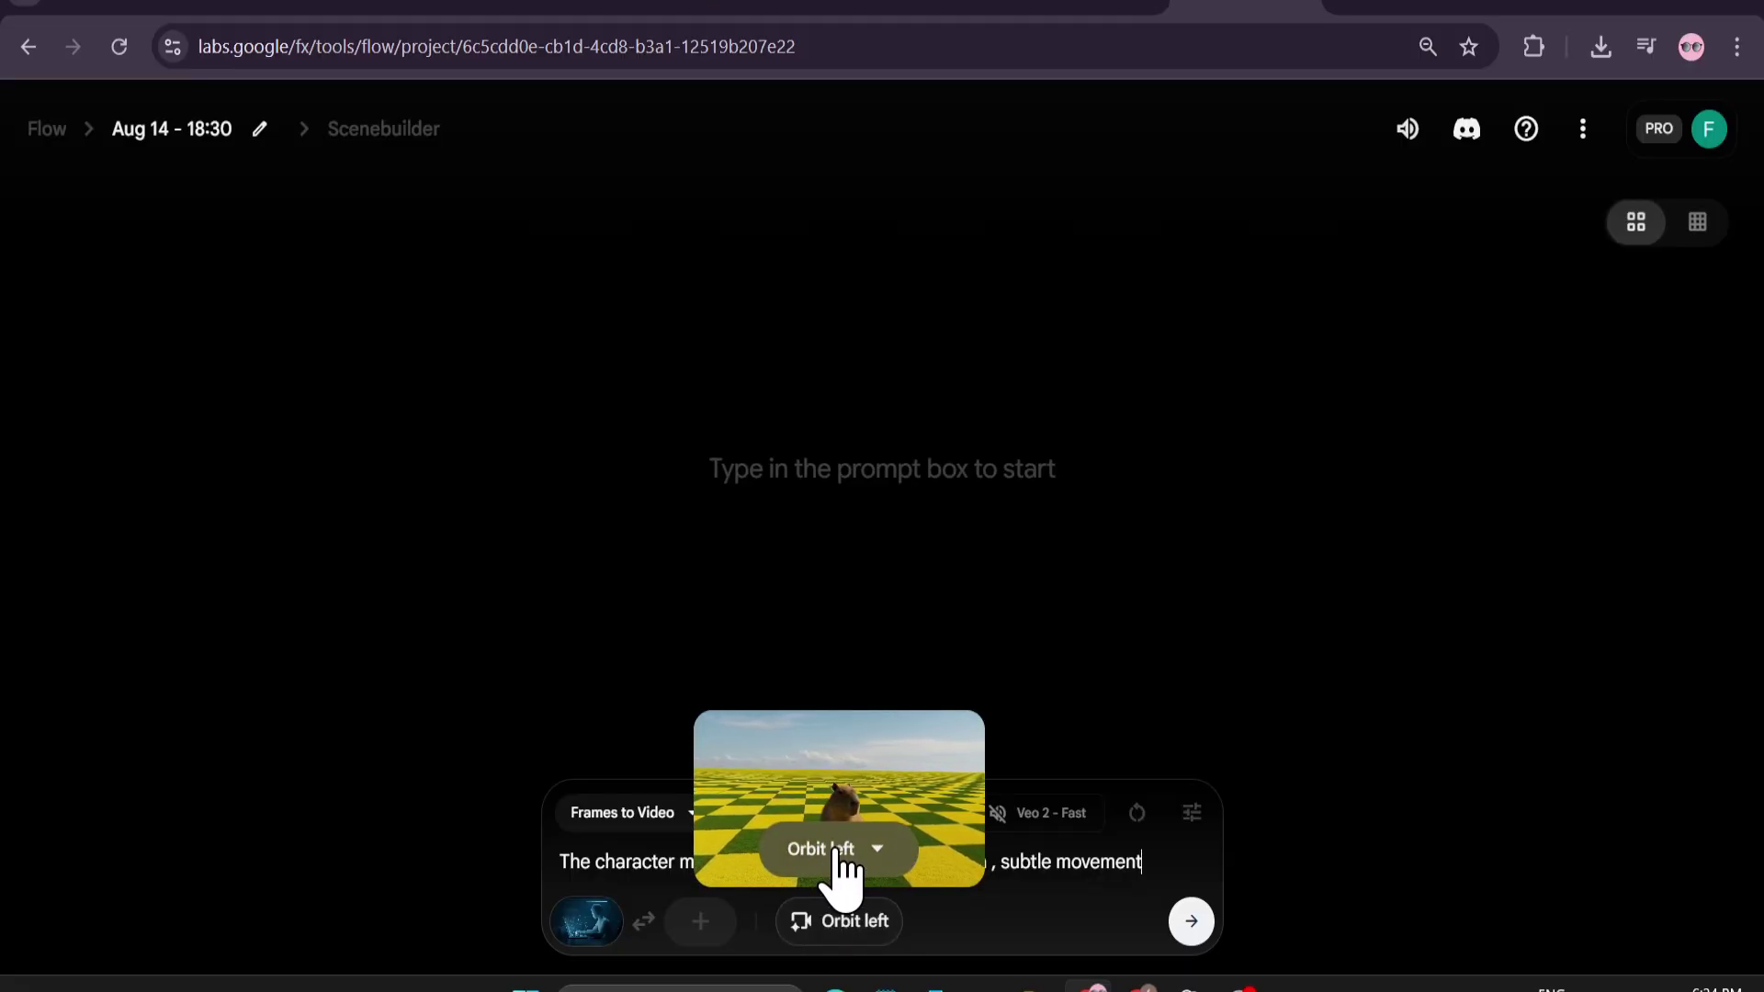
Generate the laptop clip, watch it fullscreen, request a 1080p upscale, and play the server-room clip.
left_click(1191, 923)
scroll(694, 583, "down", 2)
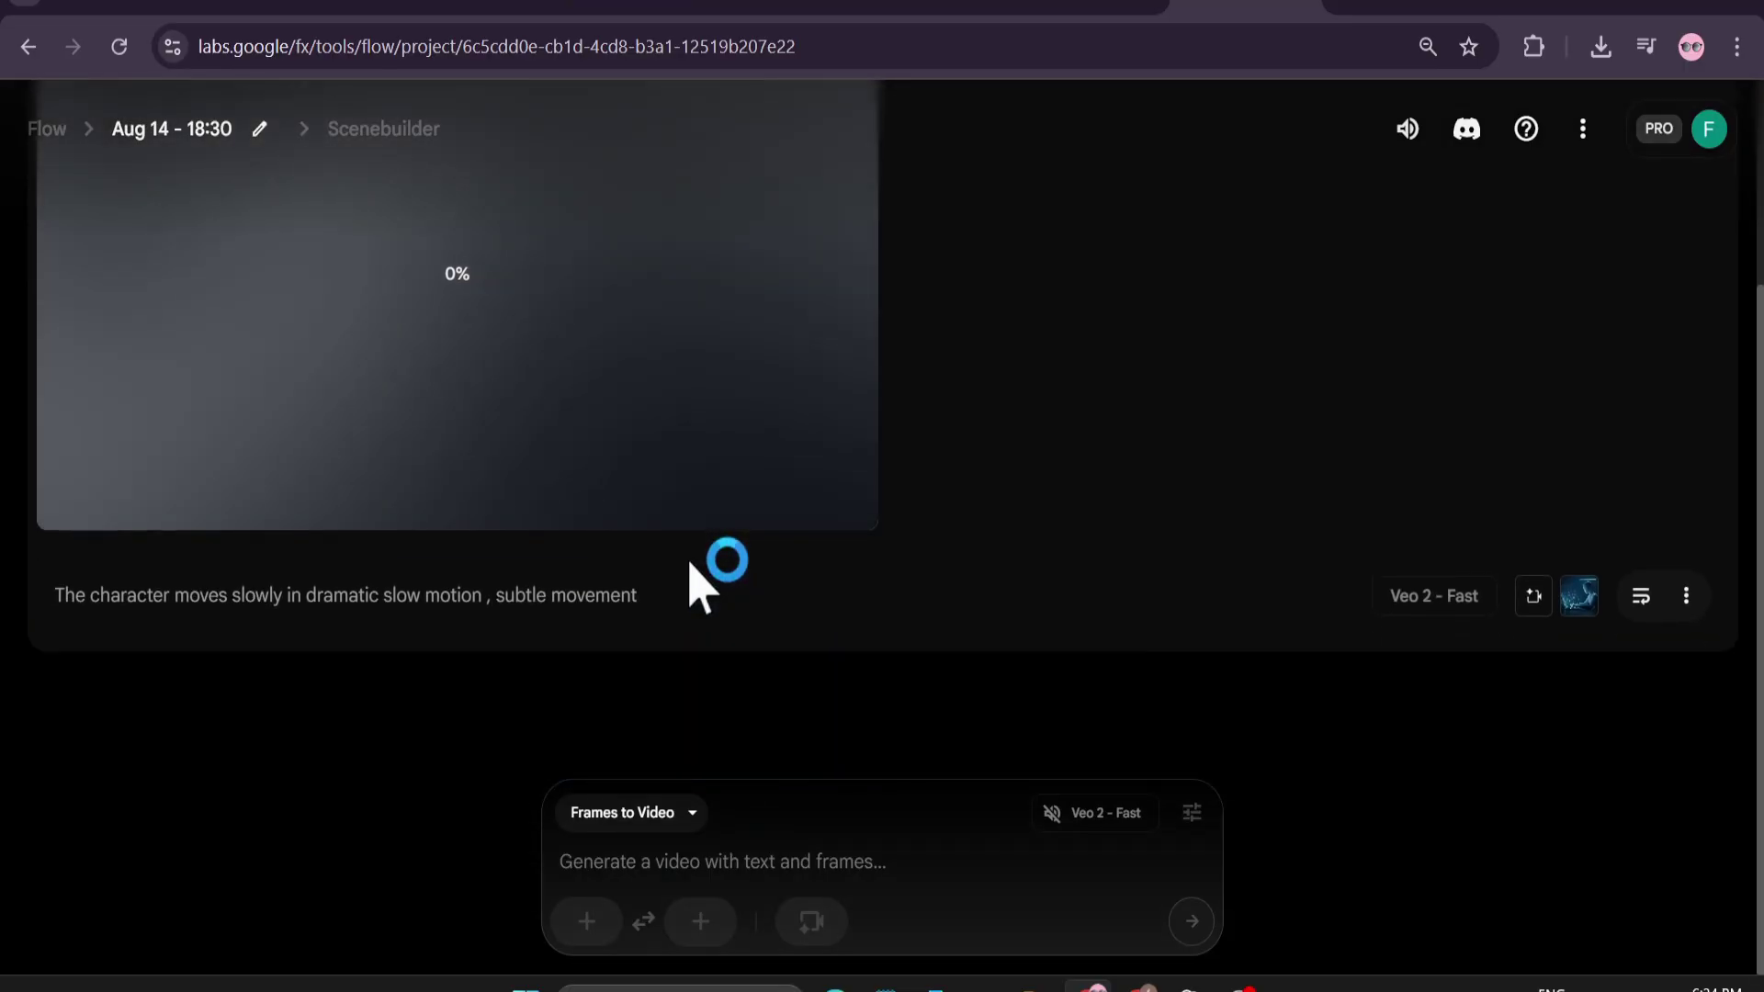
scroll(693, 584, "up", 2)
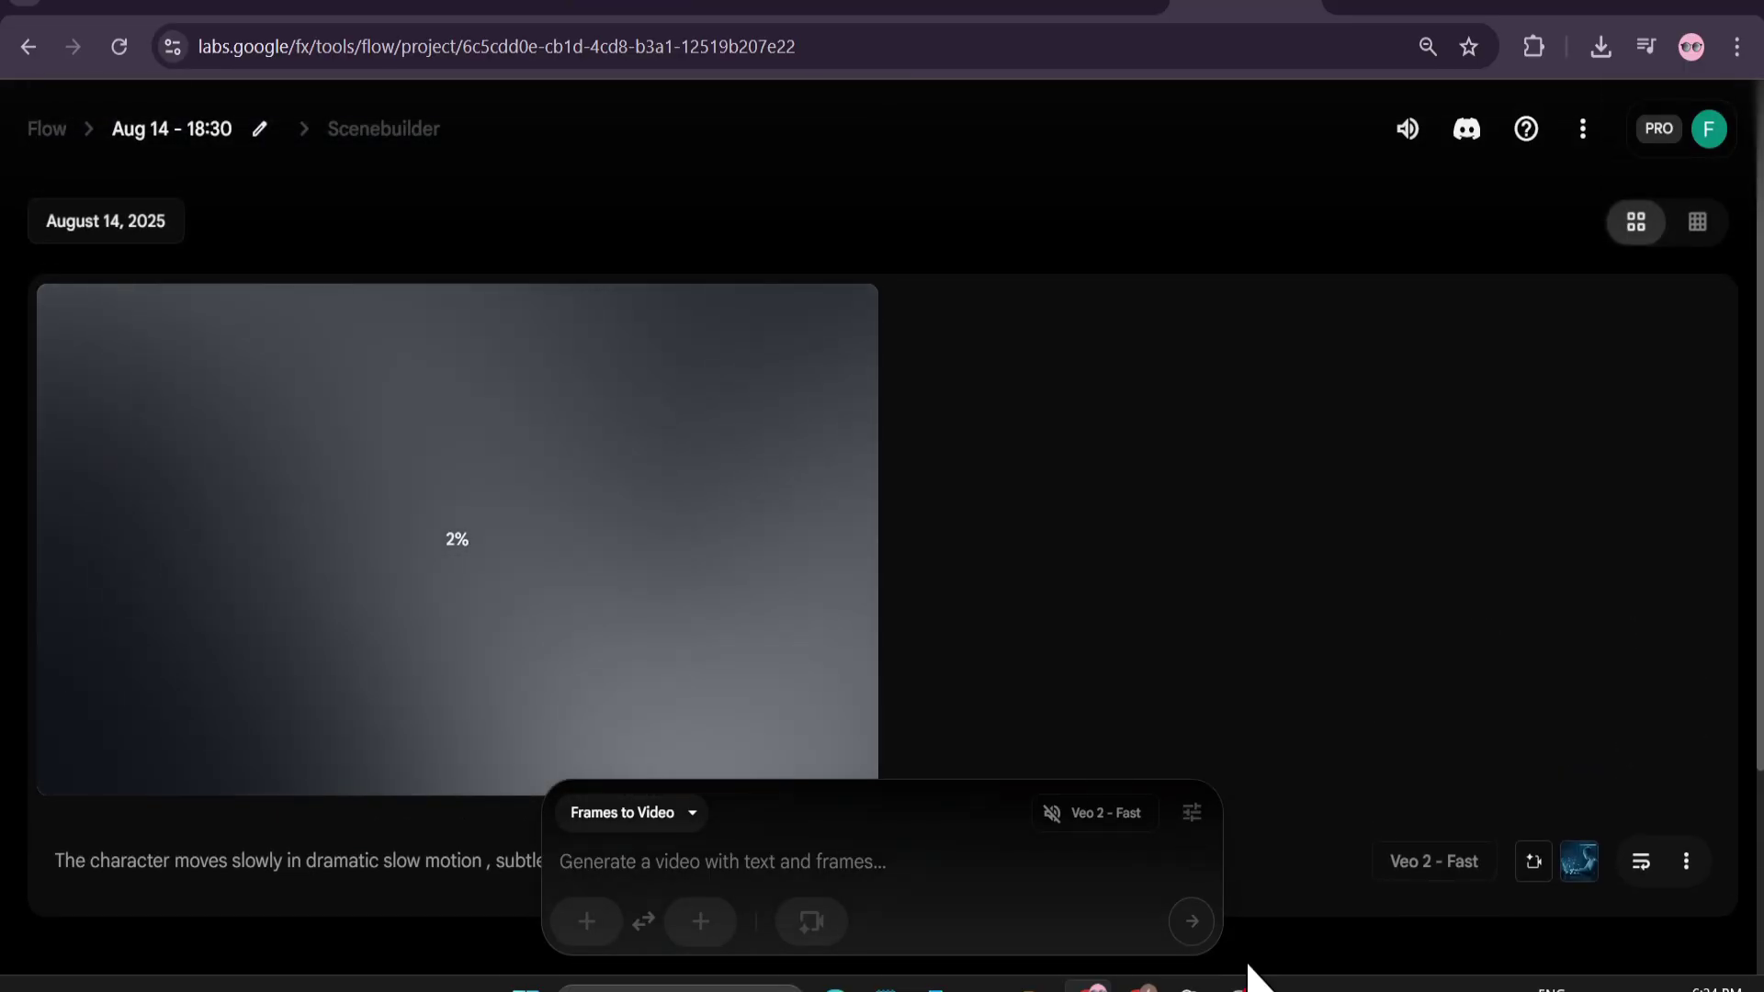
left_click(73, 763)
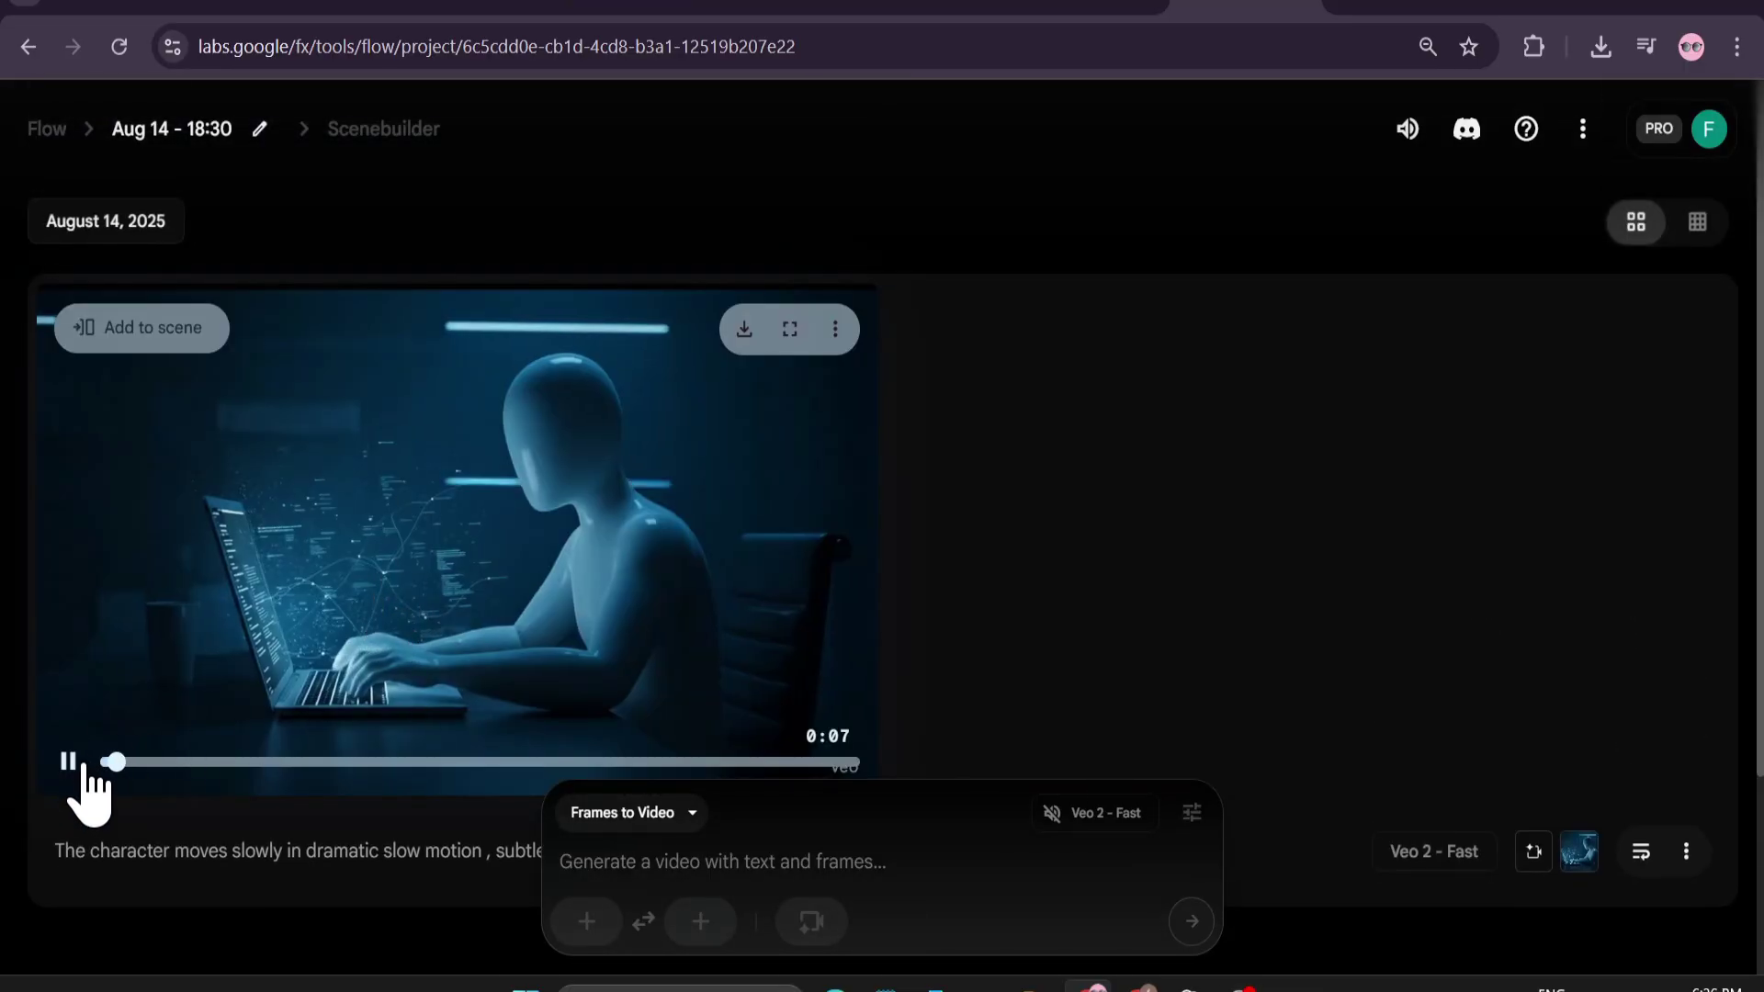
left_click(791, 331)
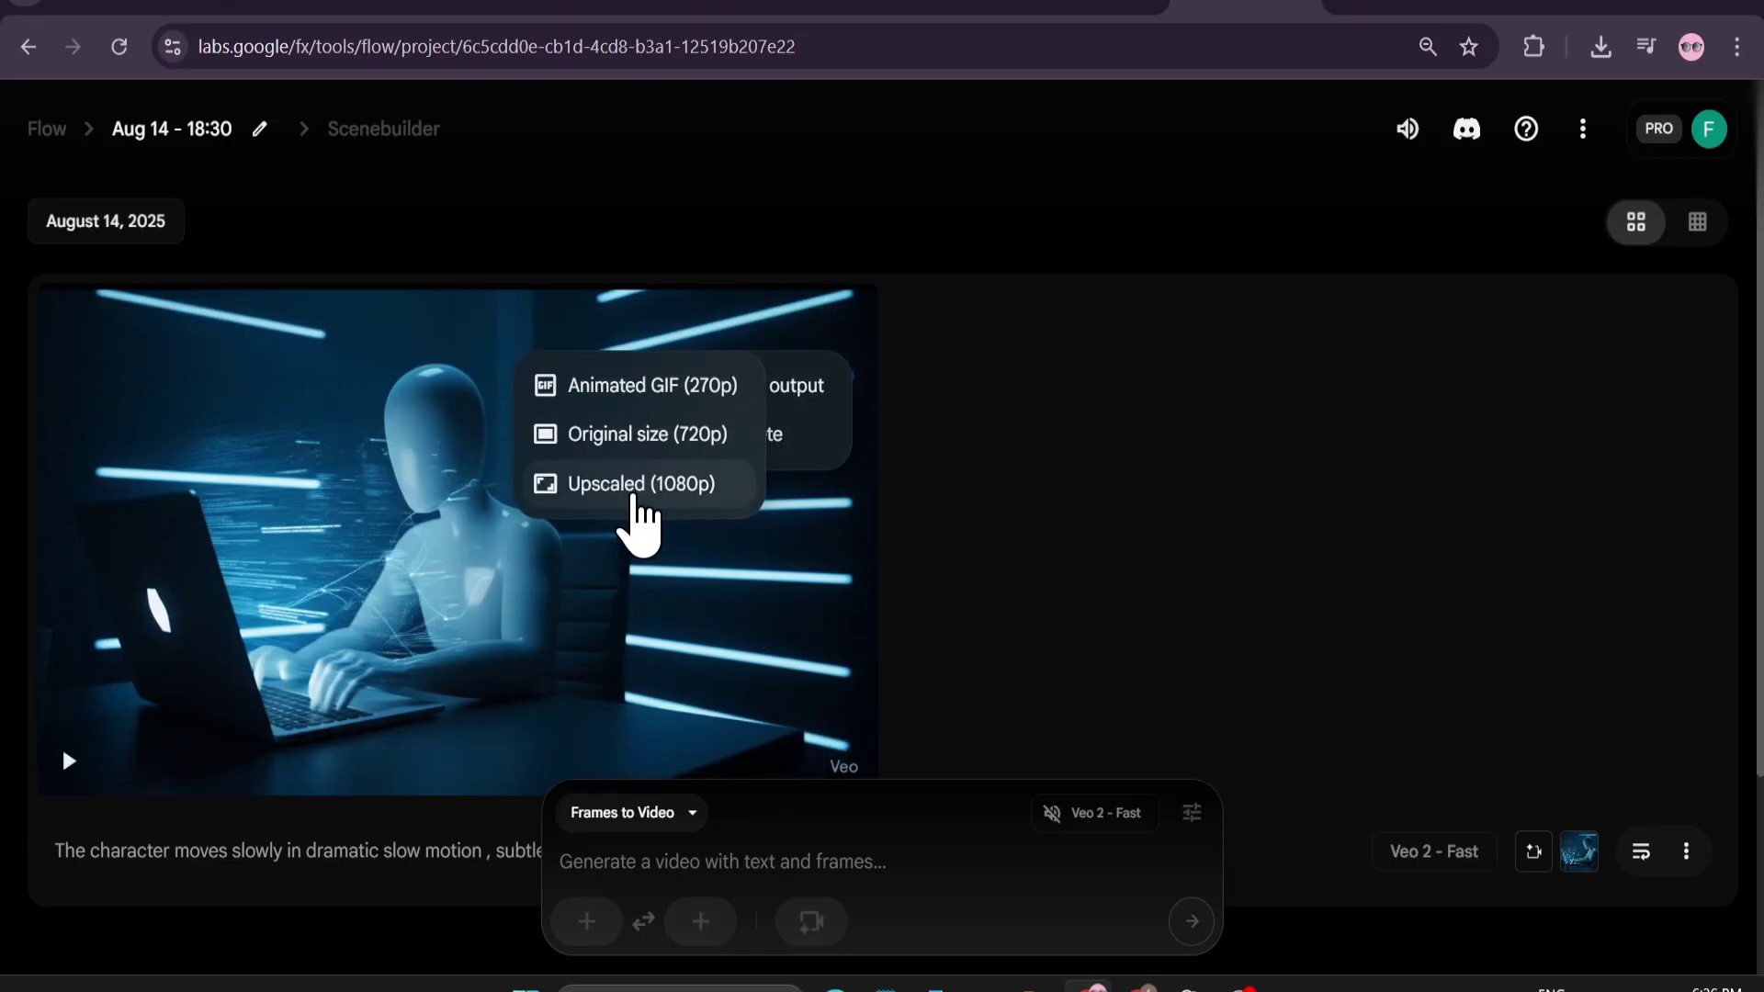
left_click(631, 484)
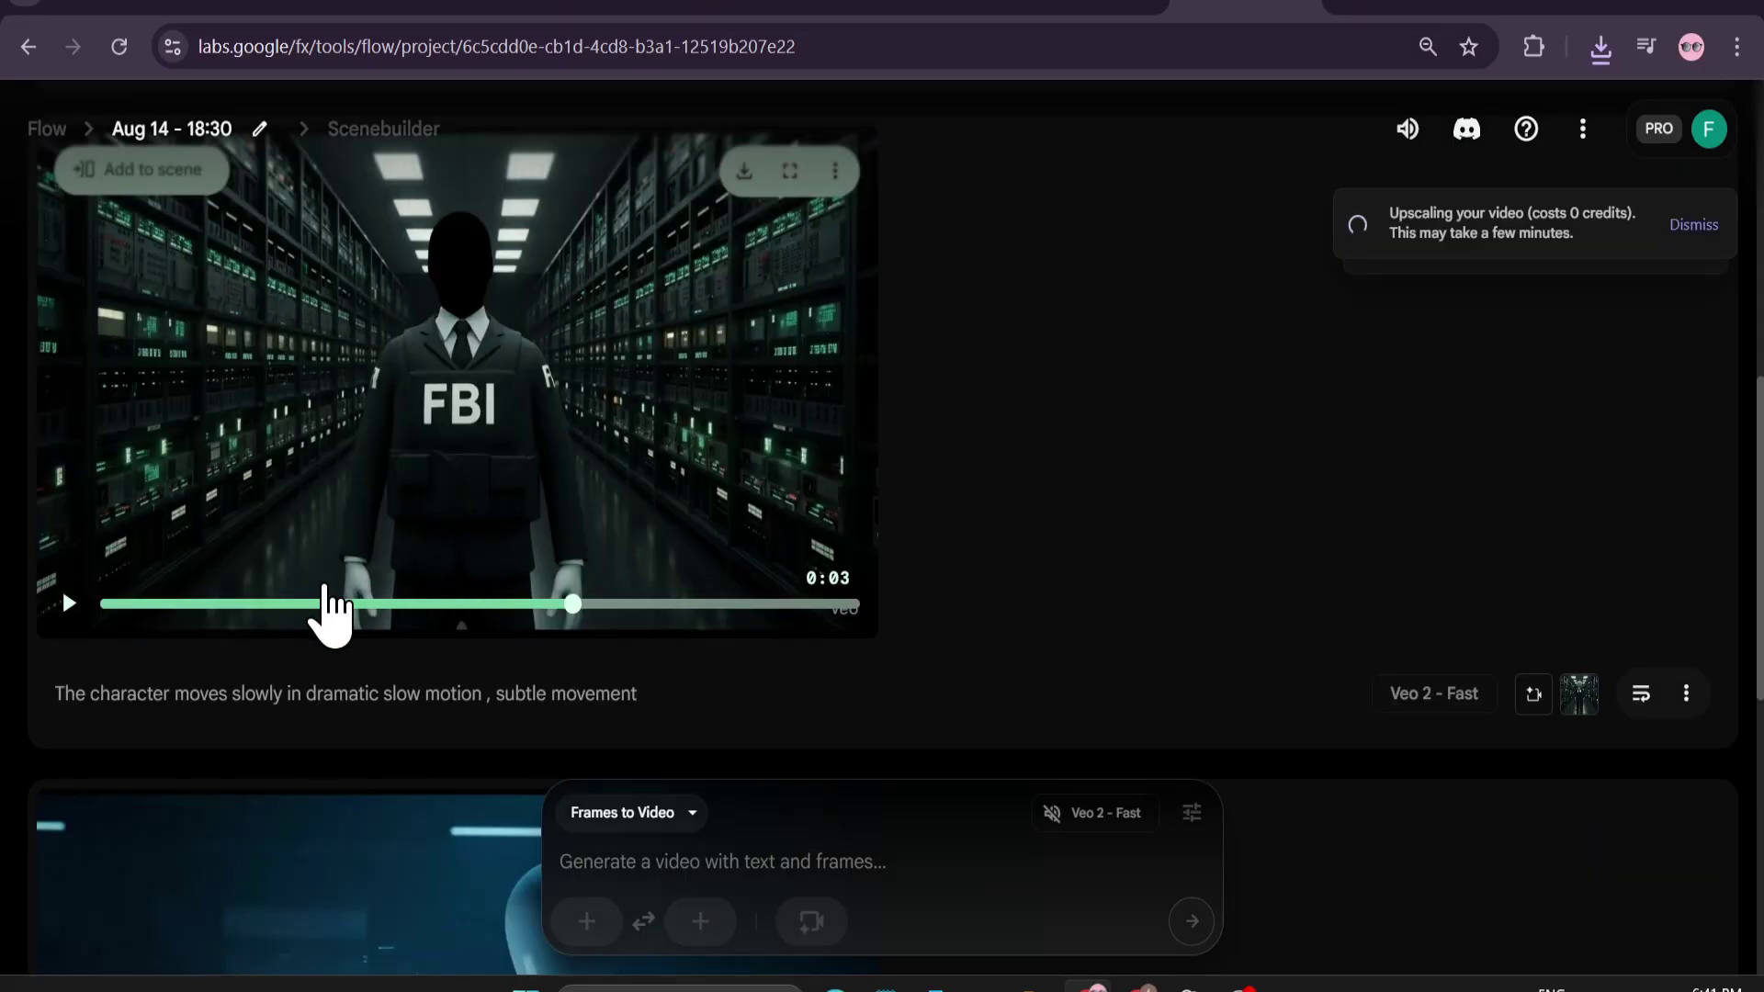
left_click(110, 615)
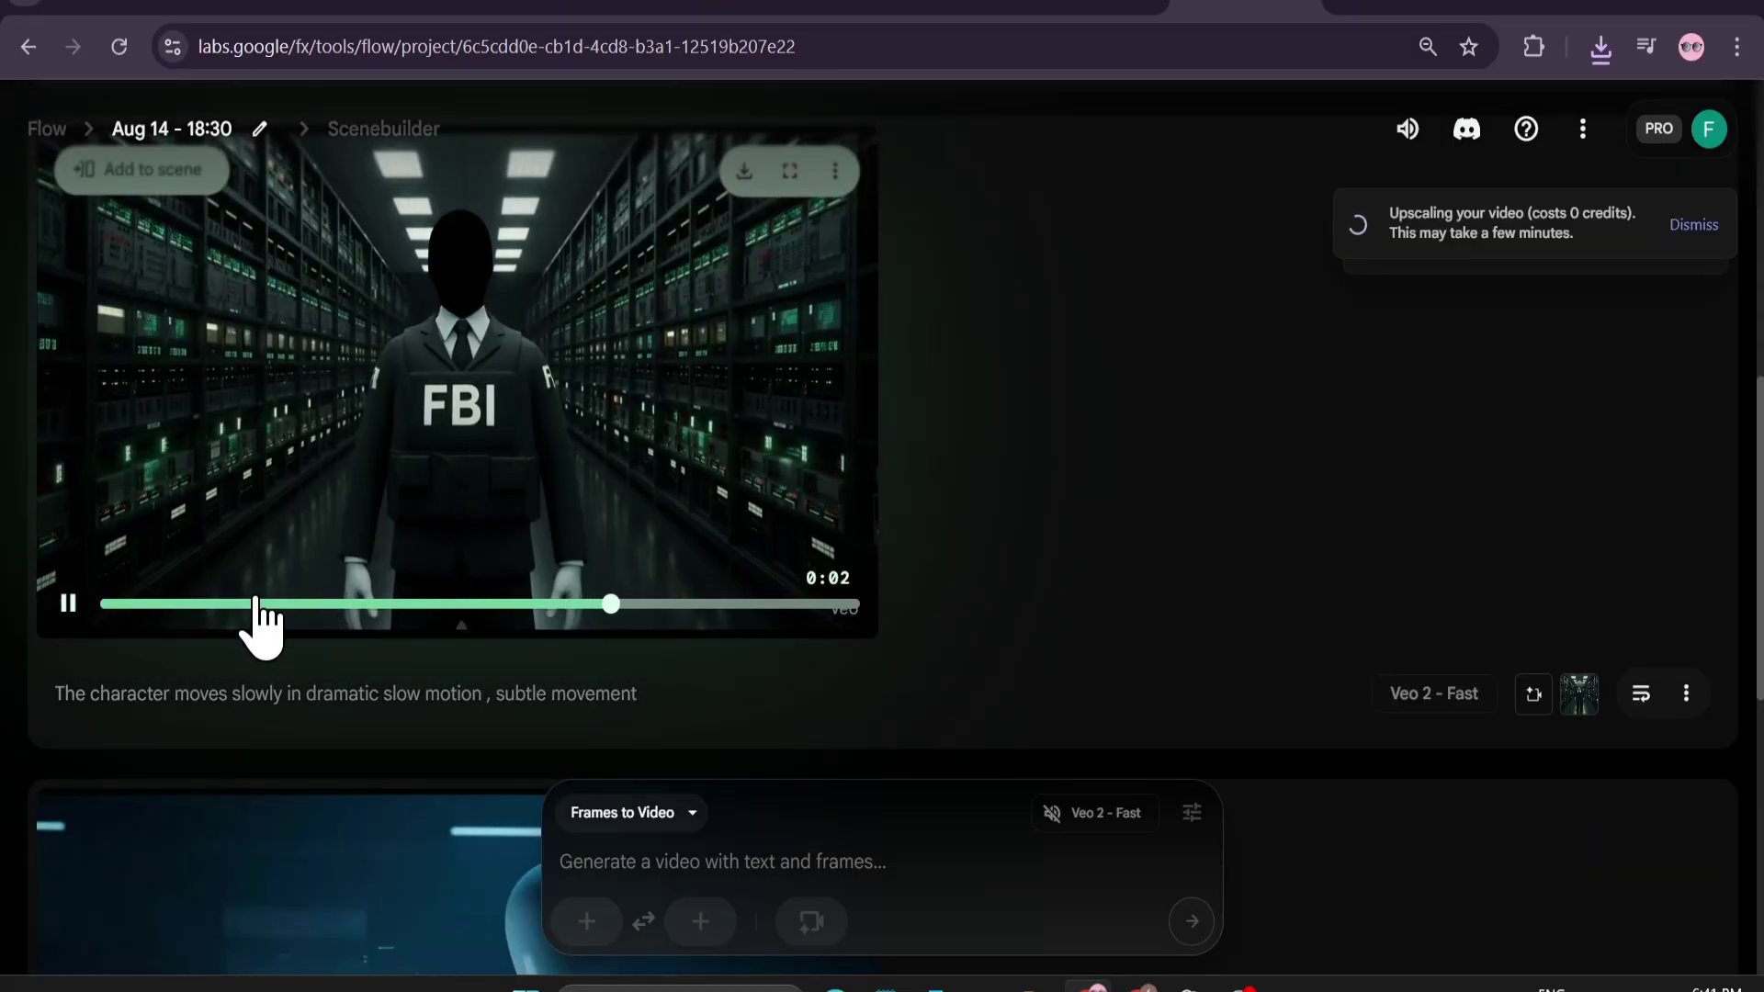
scroll(332, 620, "up", 1)
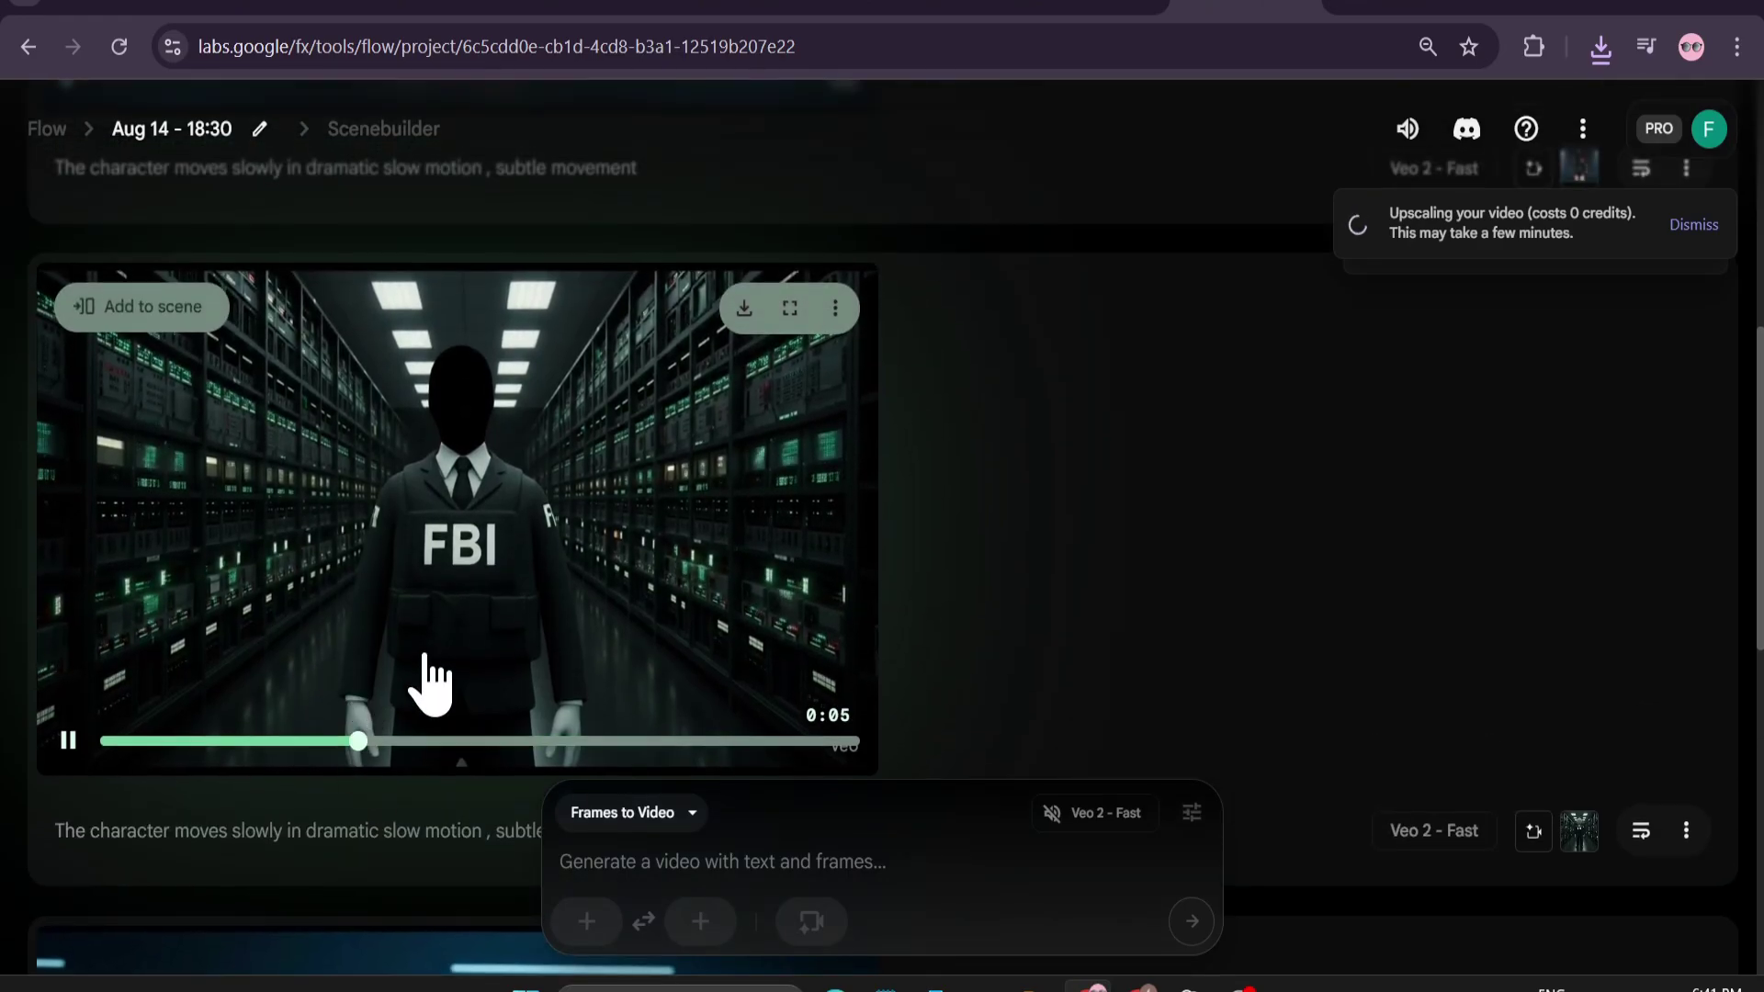
scroll(430, 672, "down", 1)
Play the FBI building clip, then open Gemini speech generation under Generate Media.
left_click(69, 626)
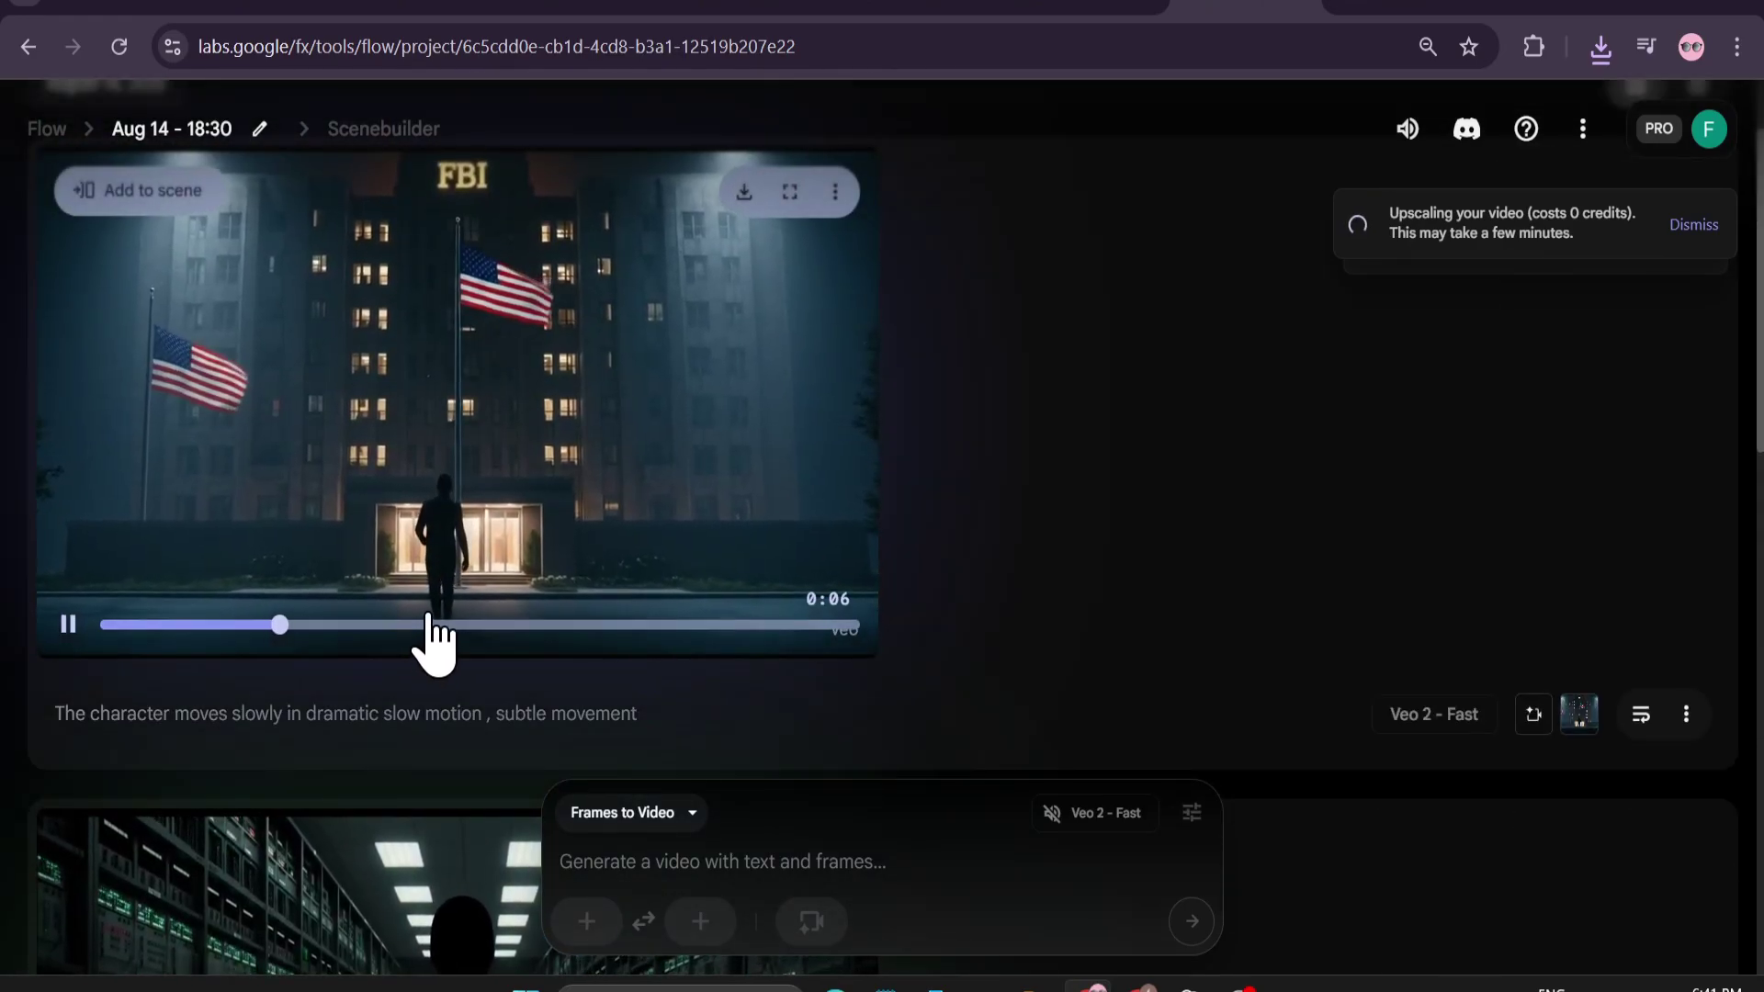
scroll(566, 593, "down", 3)
scroll(579, 613, "down", 2)
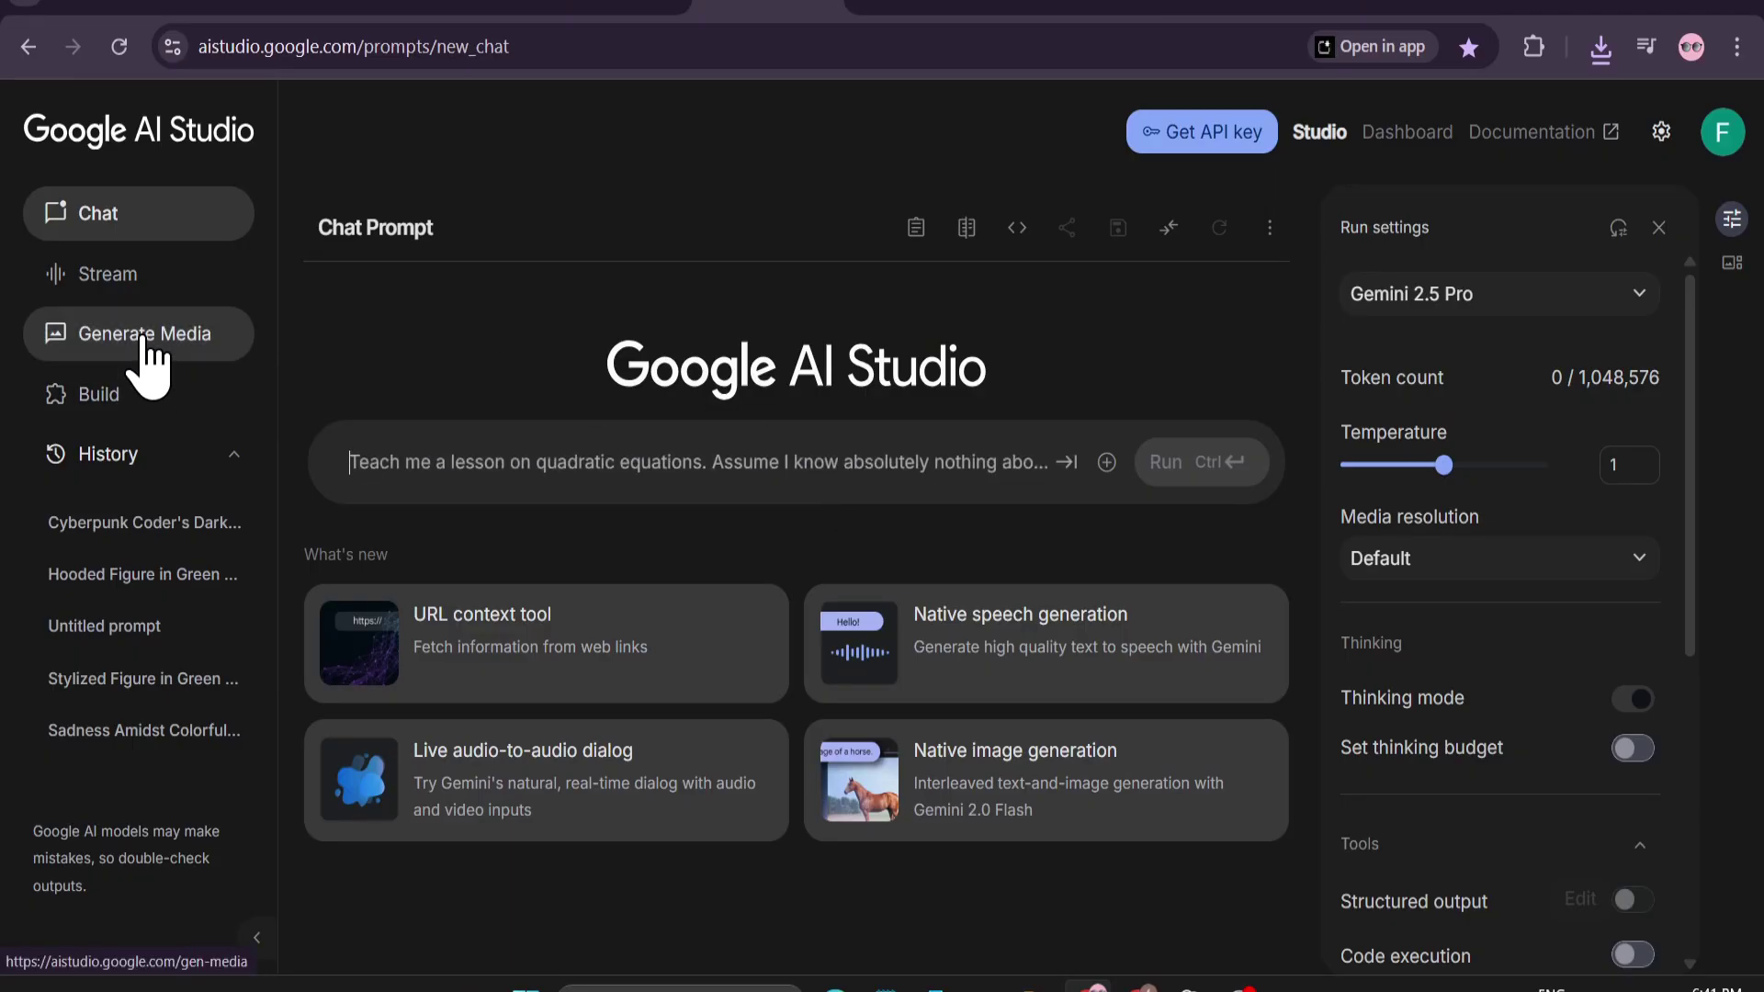
left_click(142, 346)
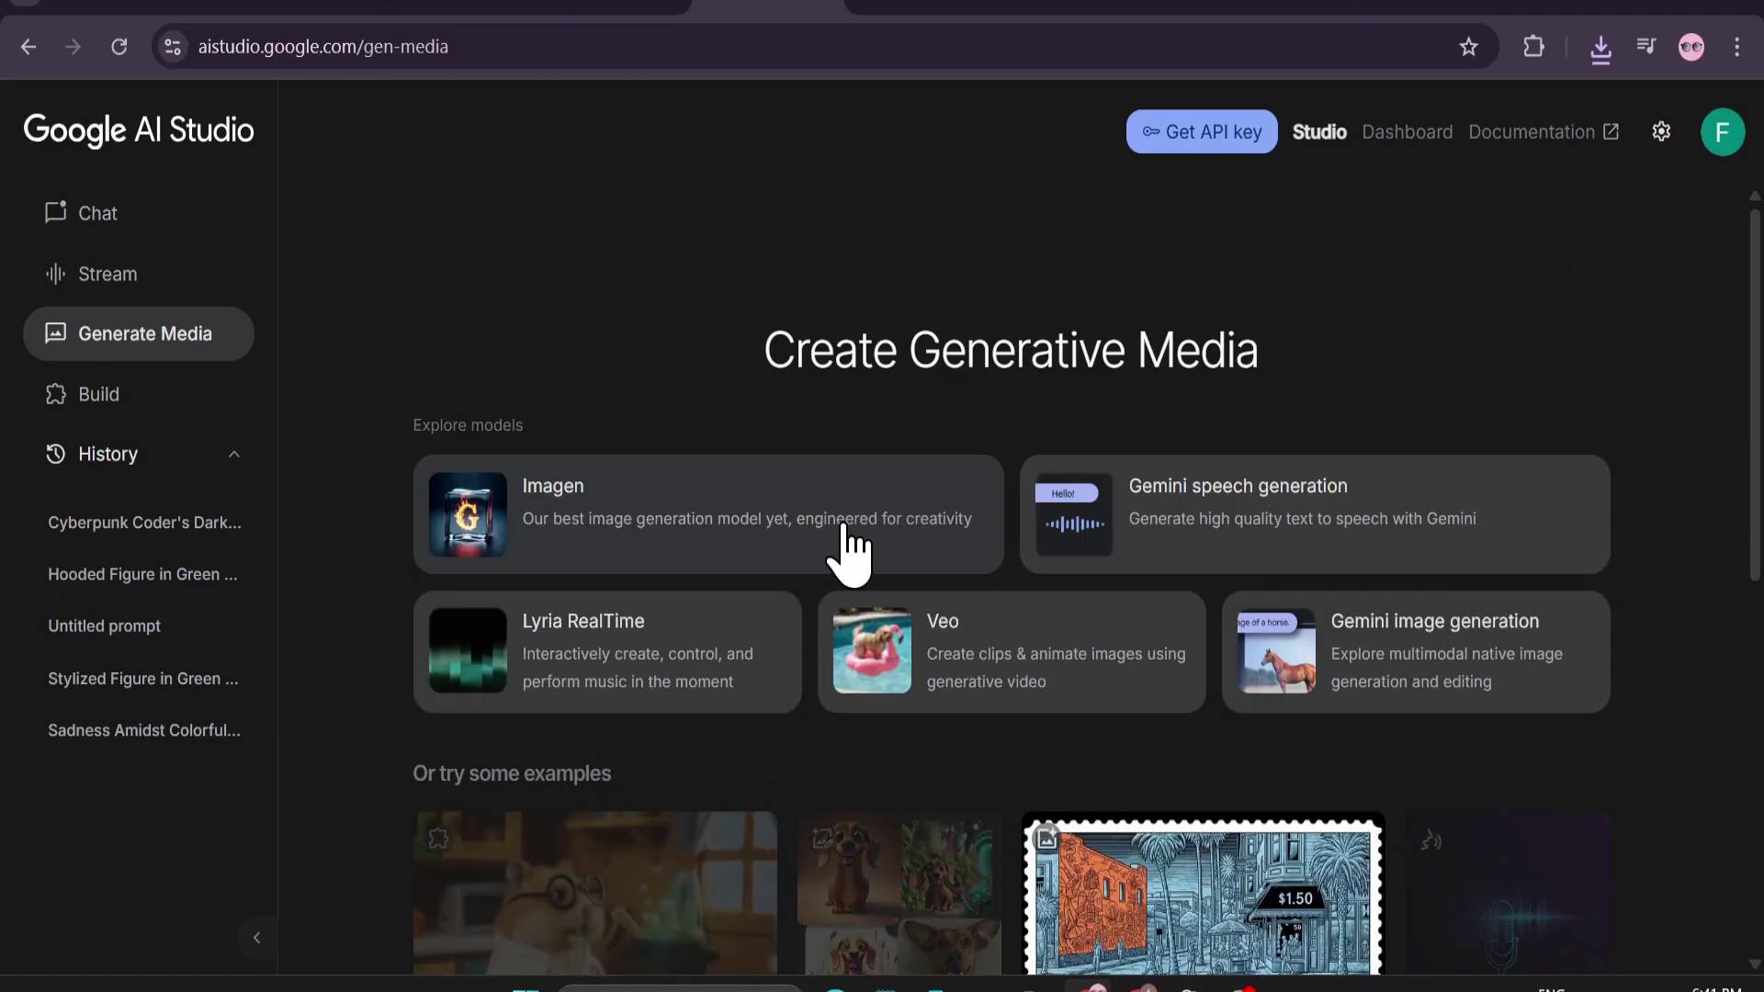
left_click(1183, 552)
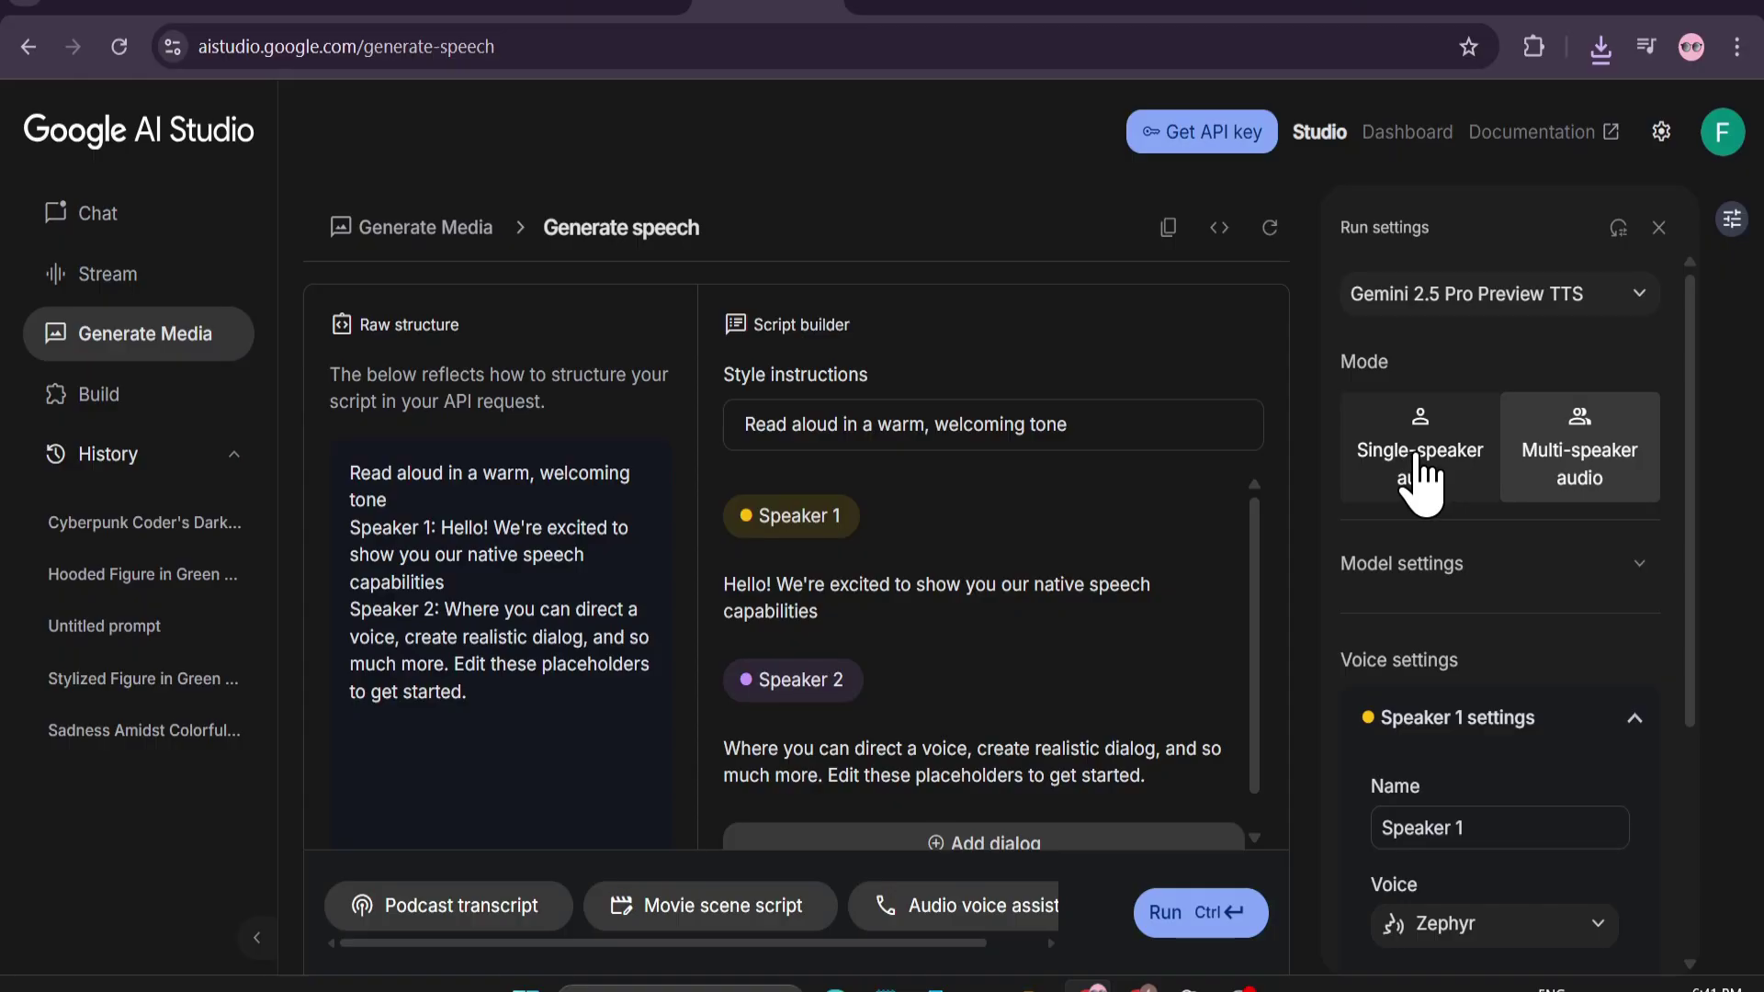
Set single-speaker narration with the previewed Umbriel voice and paste the FBI narration script.
left_click(1419, 470)
left_click(1435, 717)
scroll(1406, 553, "down", 3)
scroll(1407, 538, "down", 2)
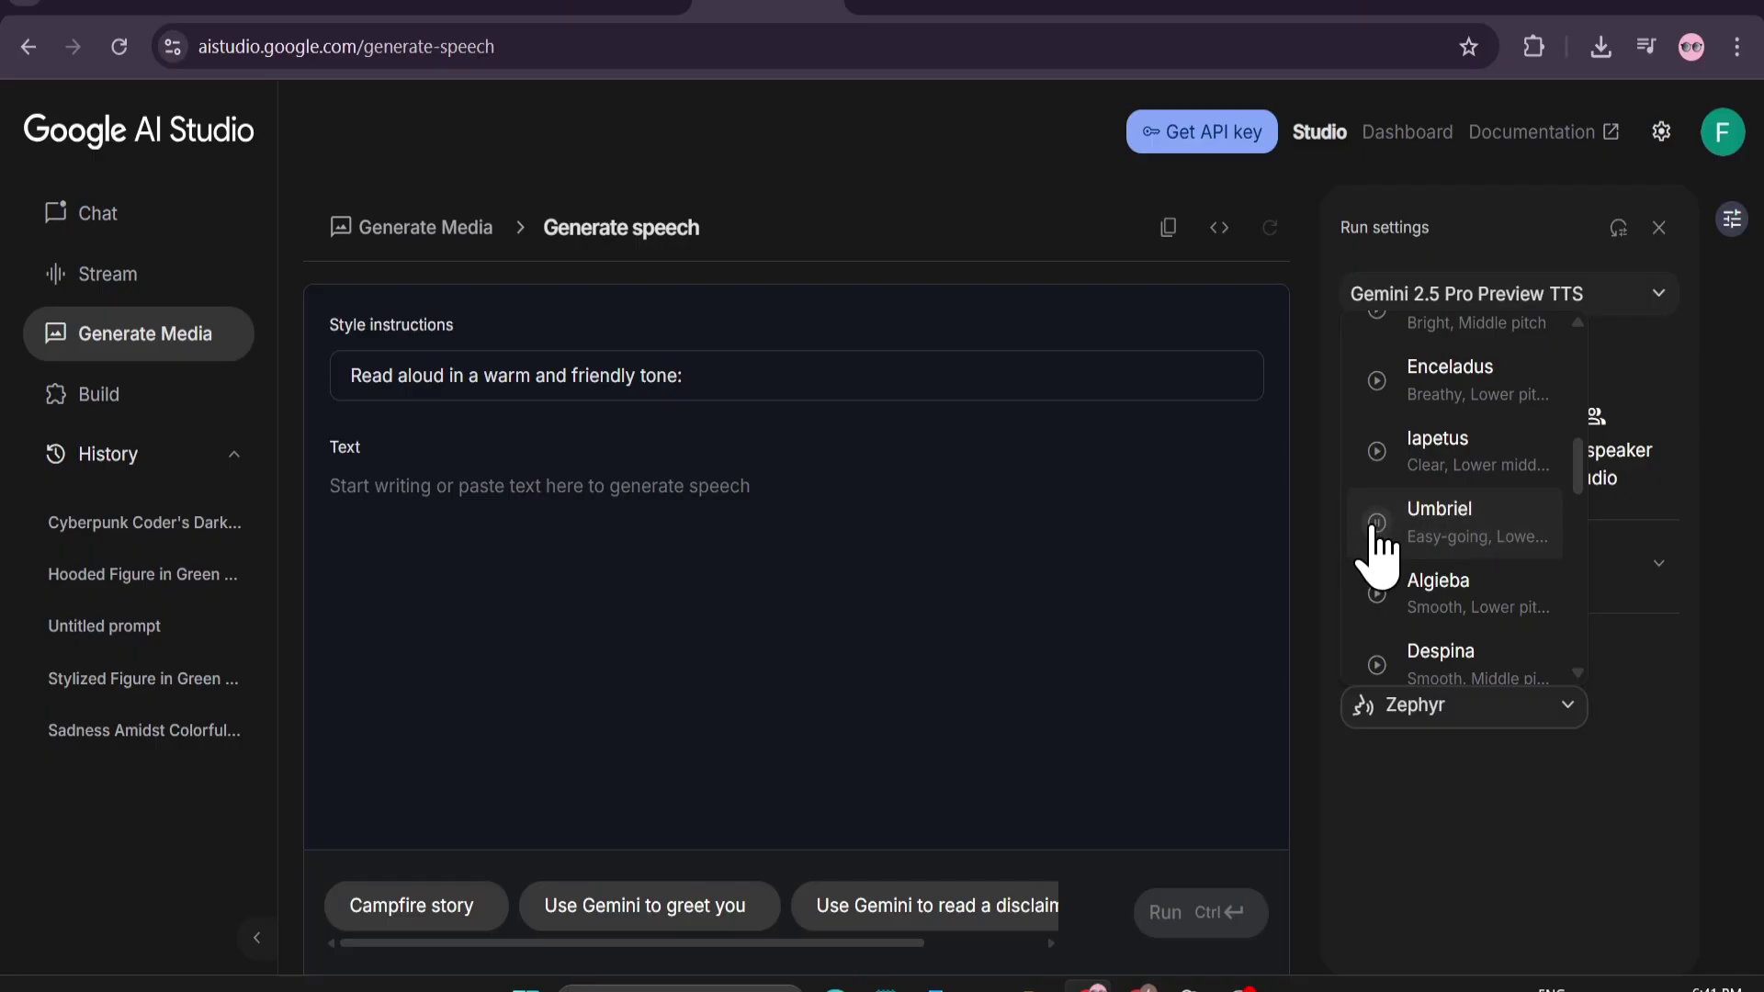
scroll(1385, 607, "up", 2)
left_click(1398, 610)
scroll(1398, 608, "down", 2)
left_click(1416, 540)
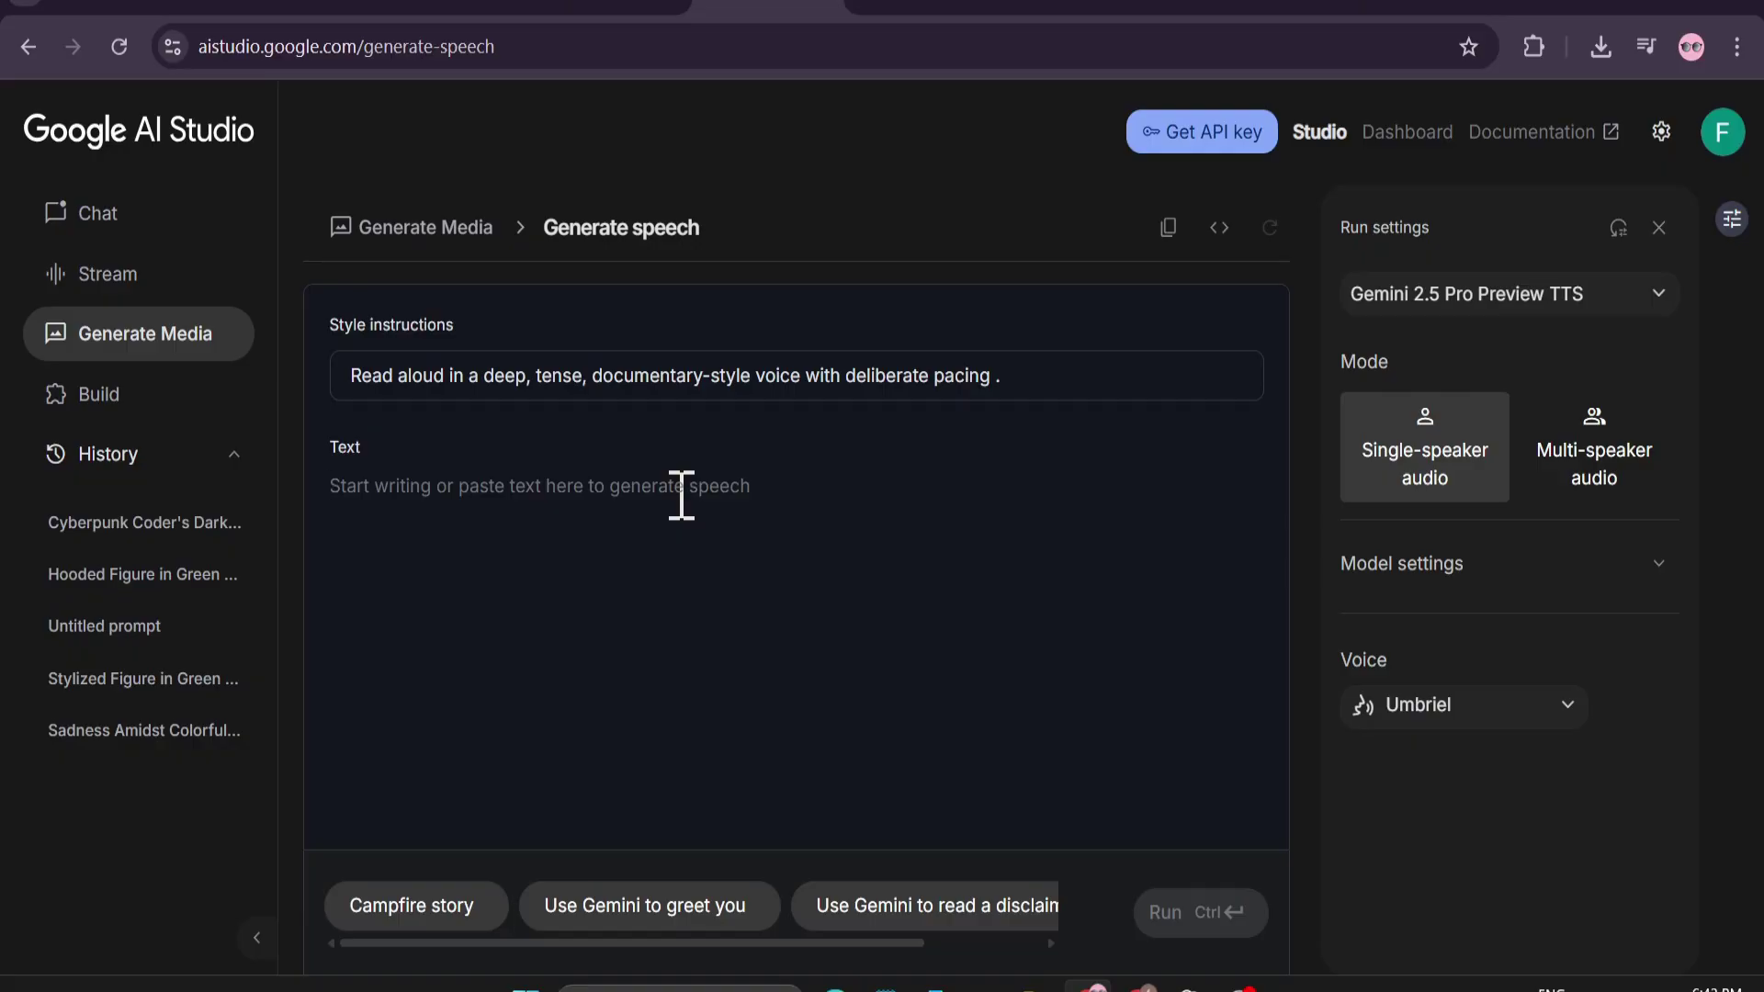
type("The FBI—the most secure law enforcement agency in America. Behind its walls, millions of classified files, top-secret operations, and the deepest national security secrets are locked away. But in 2015, one of their own—an experienced FBI agent with years of trust and clearance—did the unthinkable. Using the very skills he mastered inside the Bureau, he breached their systems from within... leaving no fingerprints, no obvious trail.")
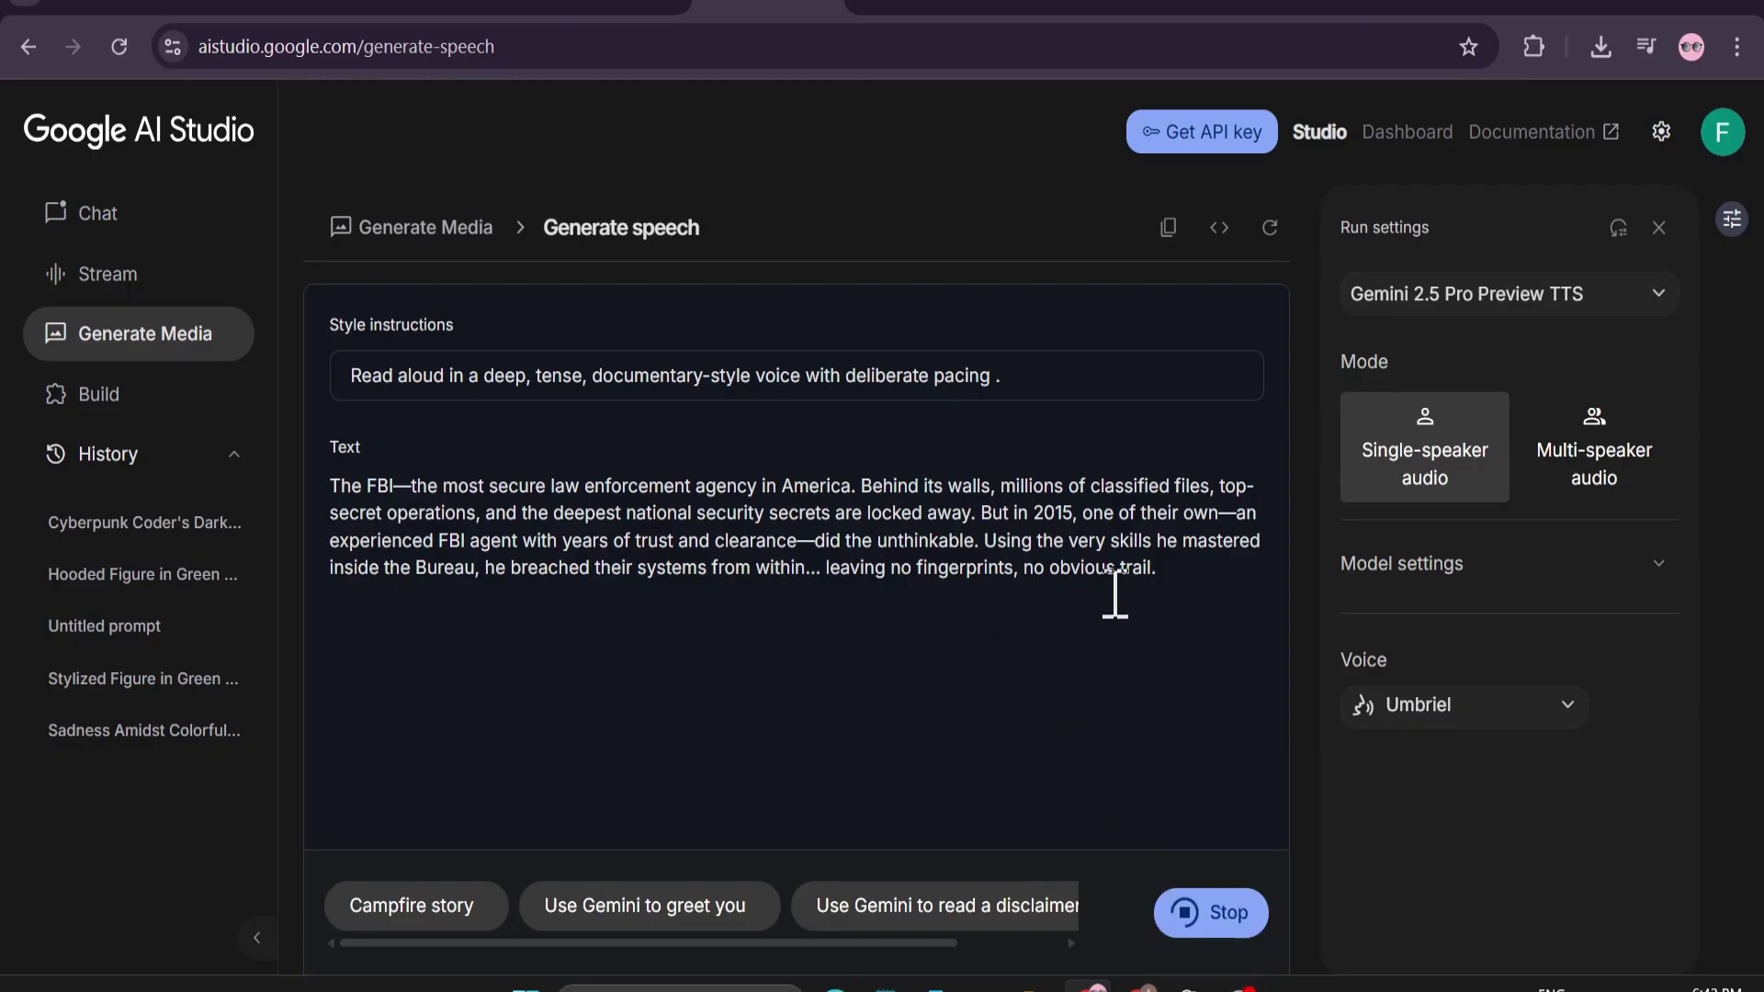
left_click_drag(1169, 565, 423, 487)
Clear the text selection to view the upscaled laptop clip beside the FBI headquarters and server-room clips.
left_click(903, 663)
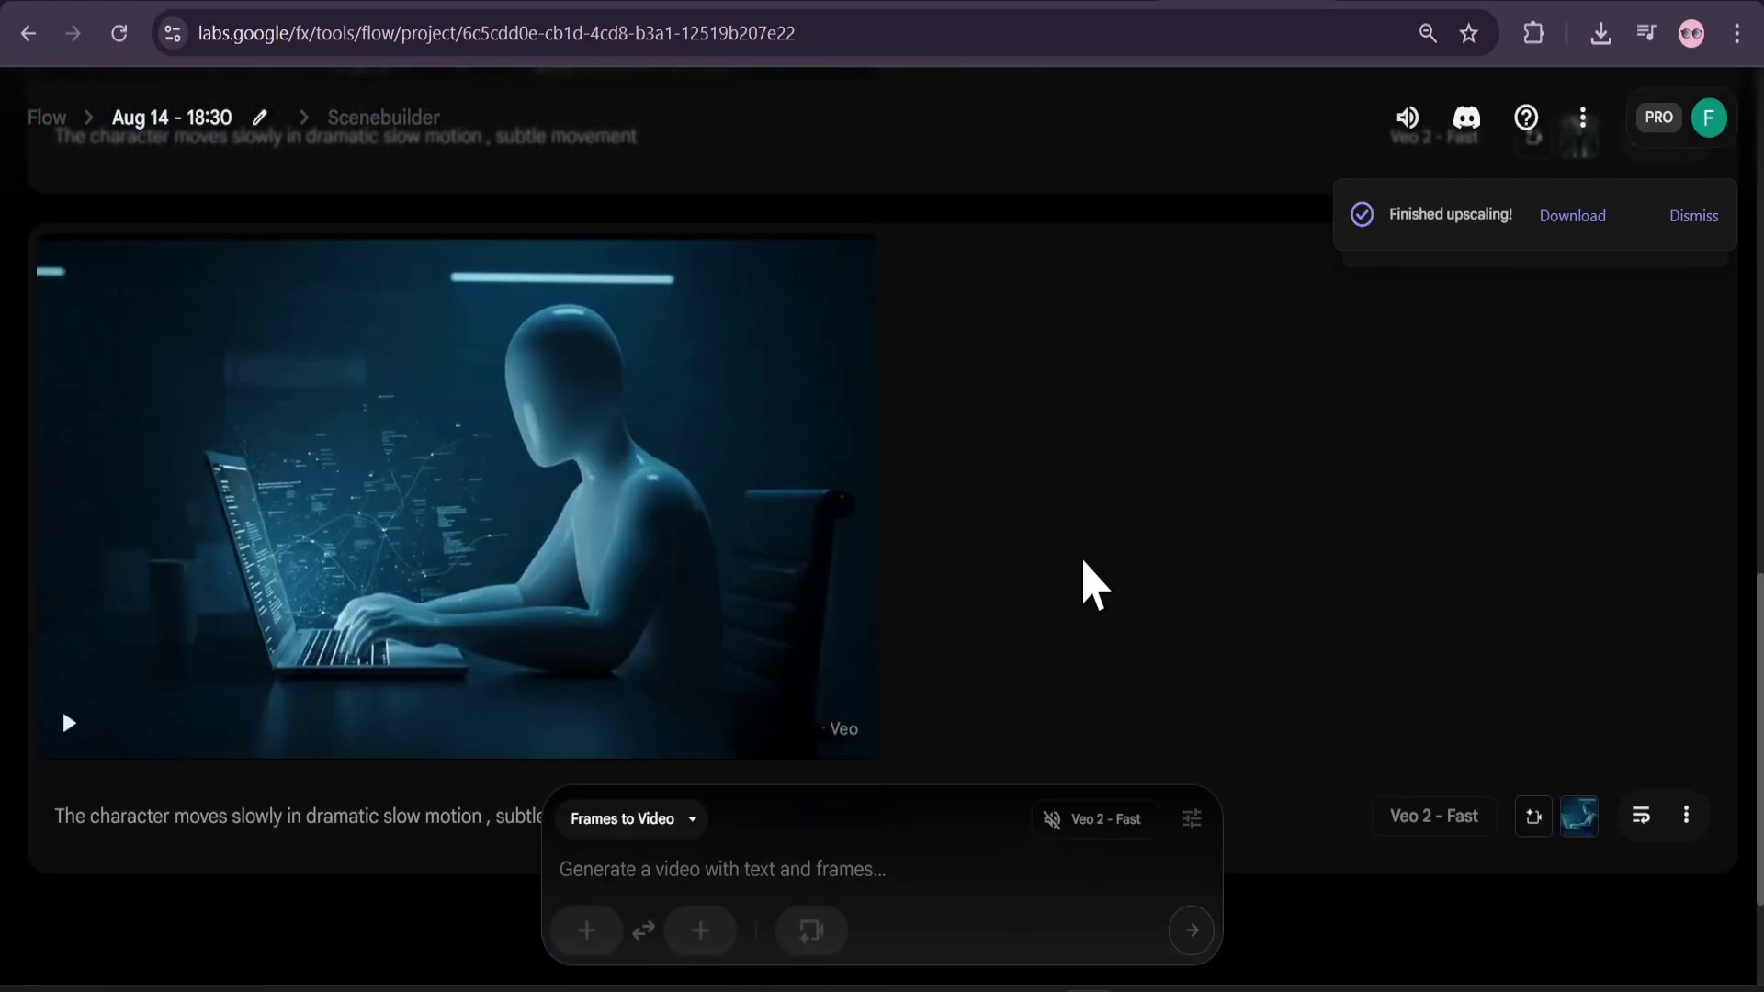
scroll(1089, 580, "up", 3)
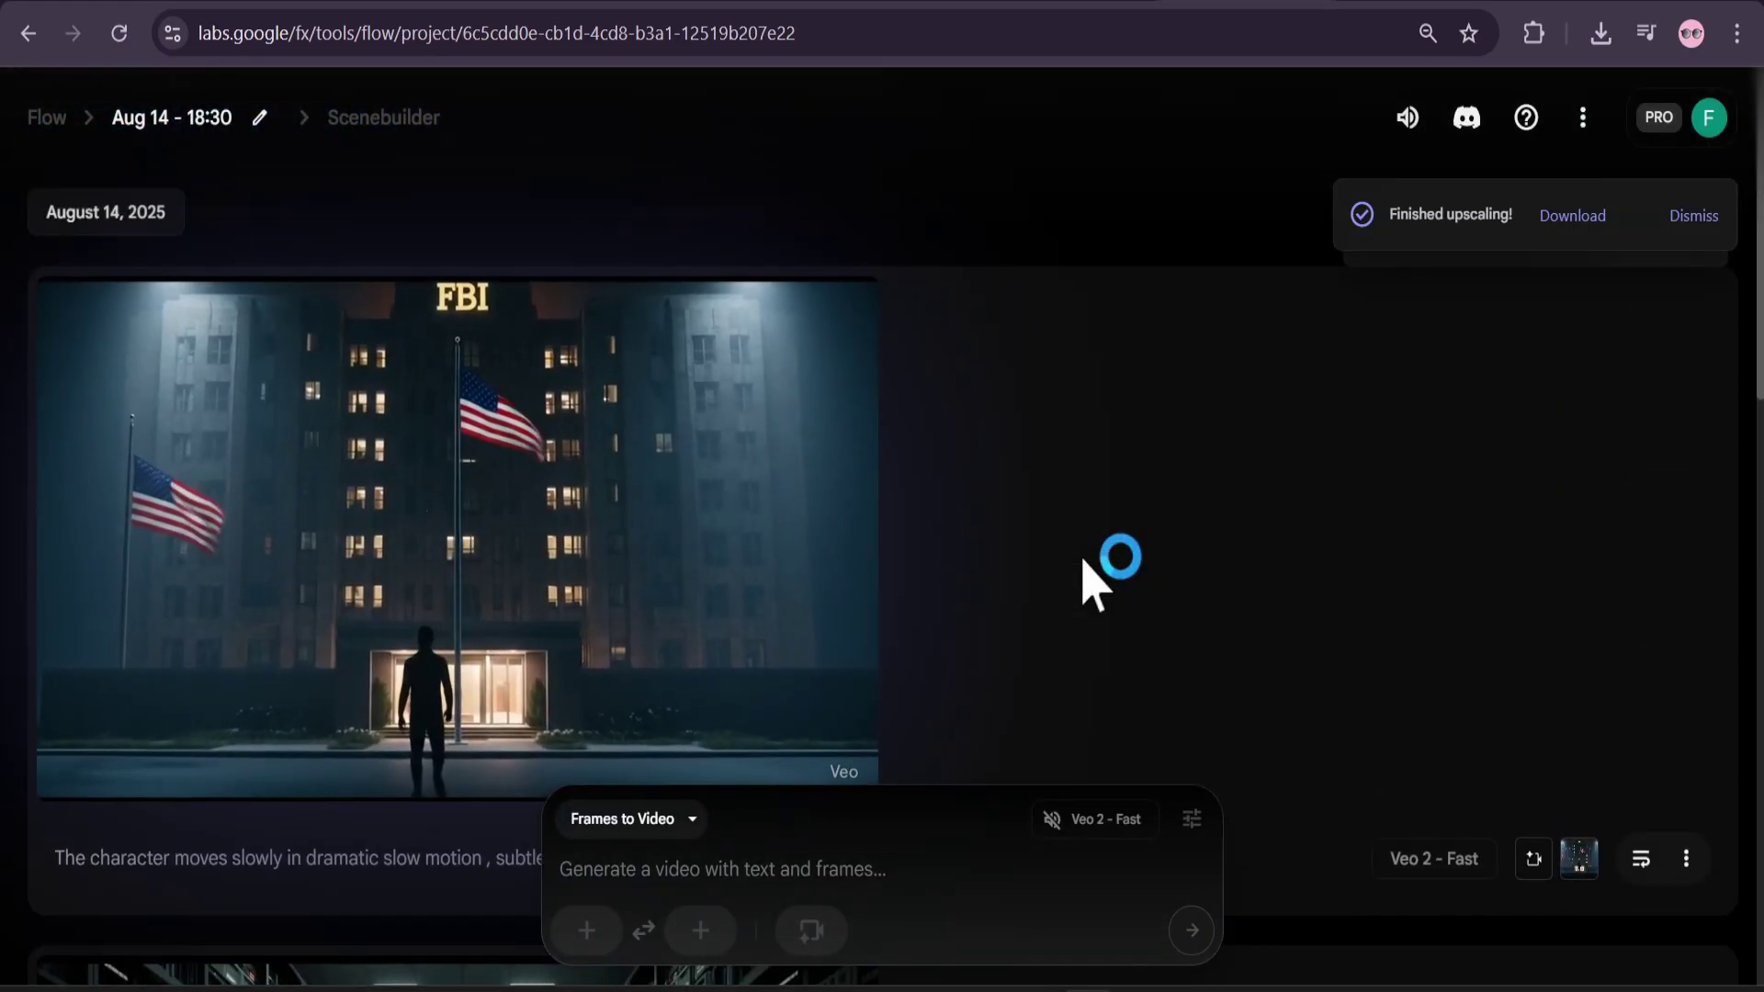
scroll(1089, 578, "down", 1)
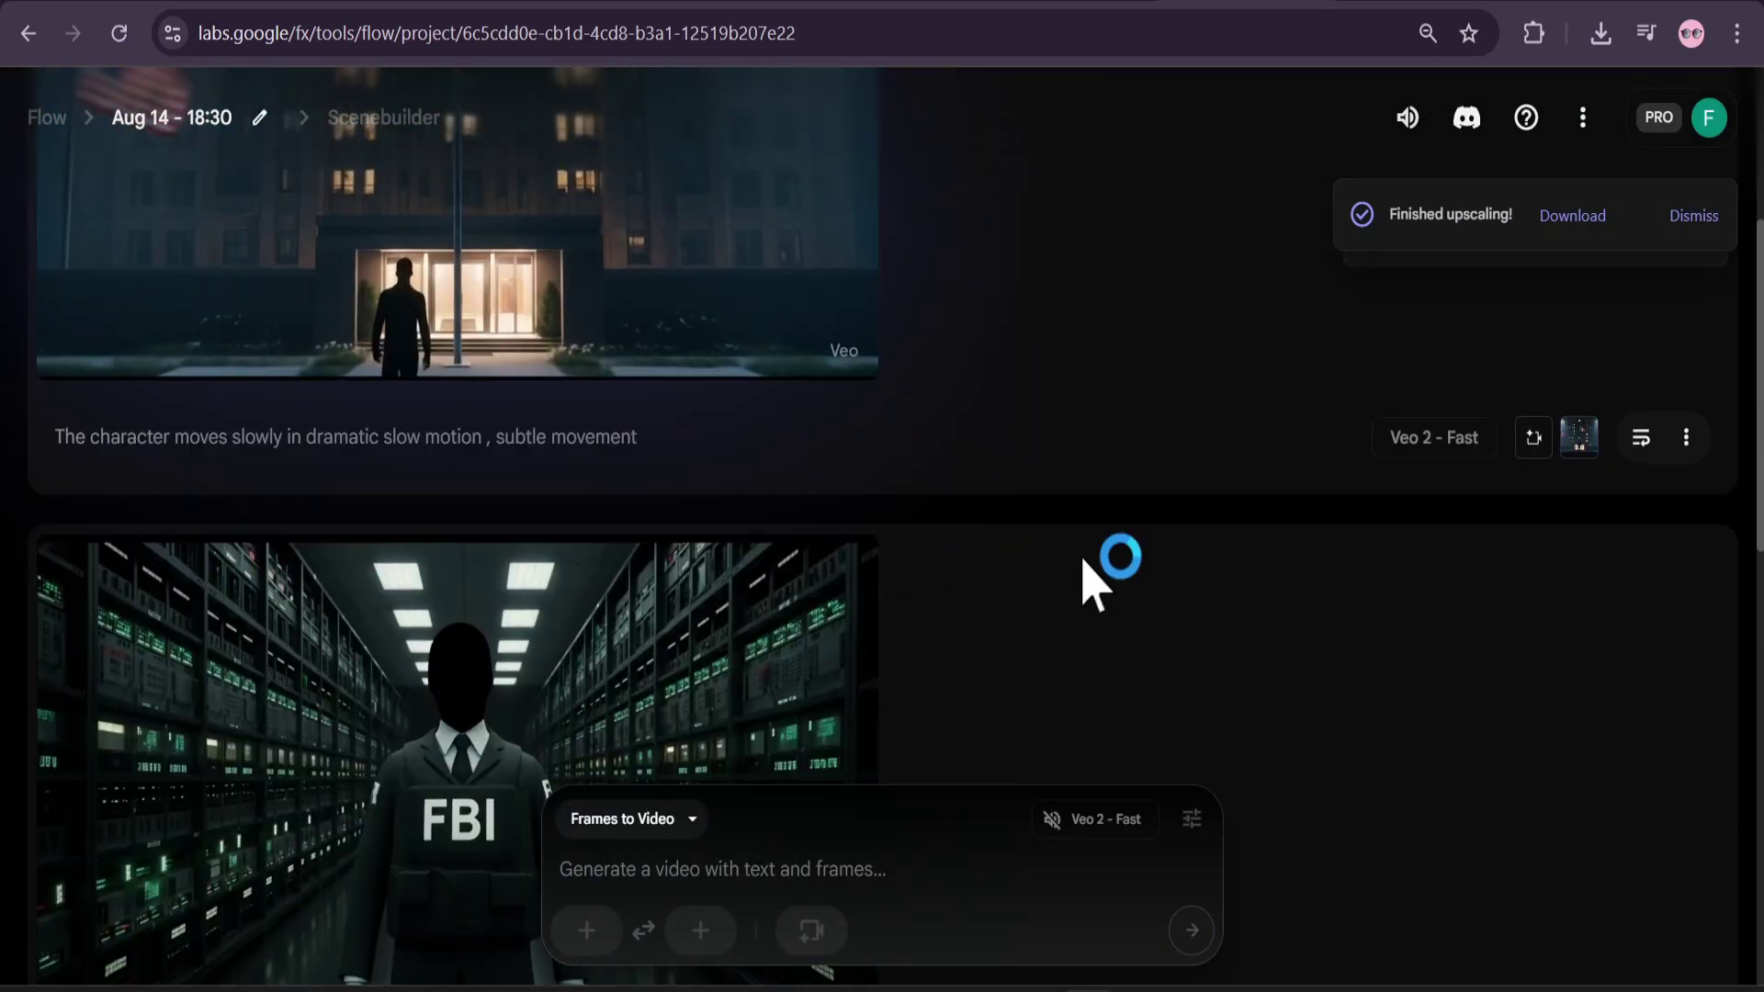